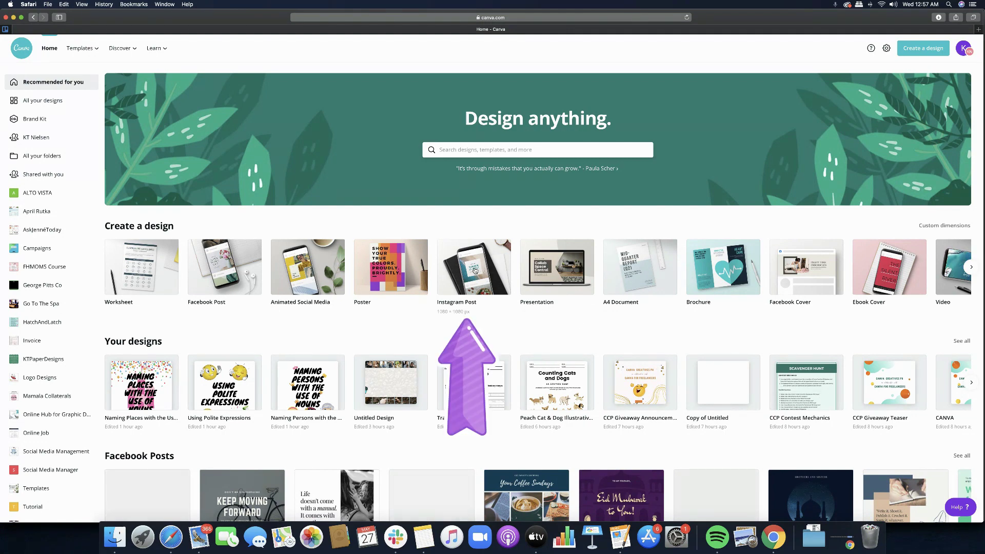
- Start an Instagram Post design and replace the template's script headline with "Paula & Lora"
left_click(475, 271)
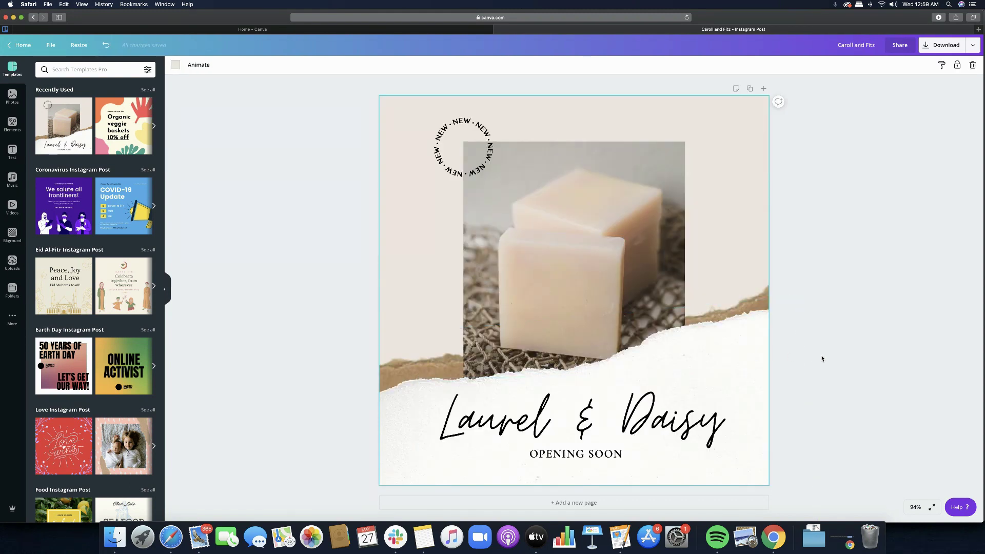
left_click(650, 457)
left_click(458, 410)
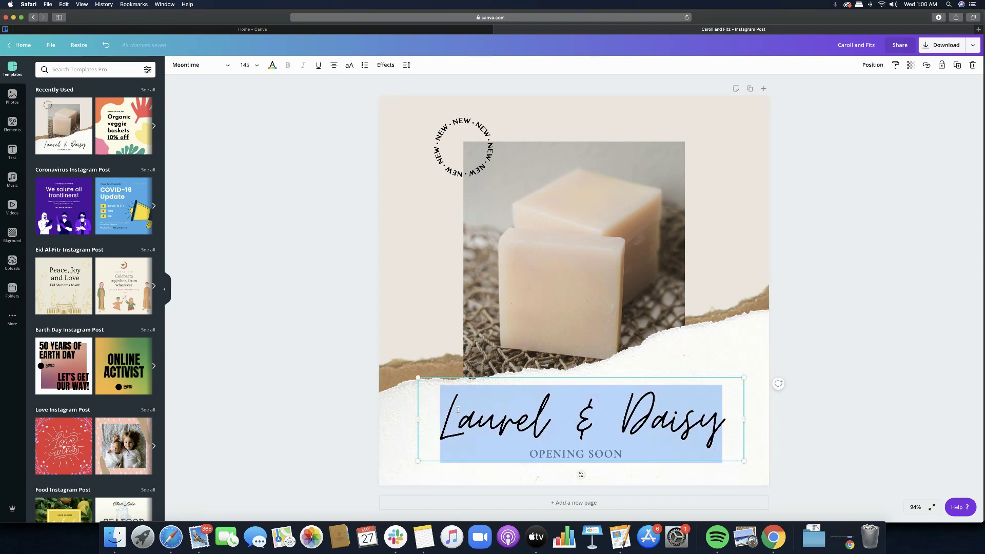
type("Paula ")
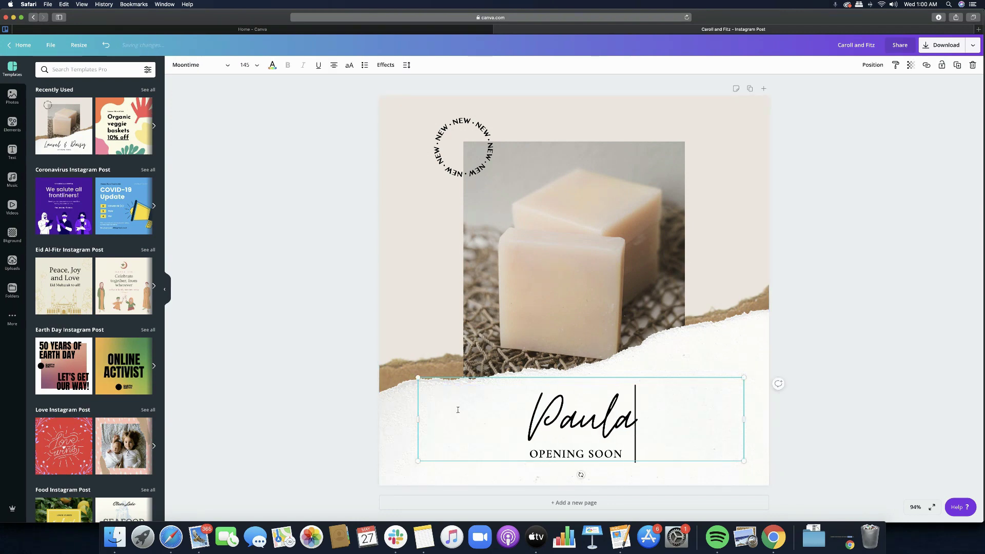
type("& ")
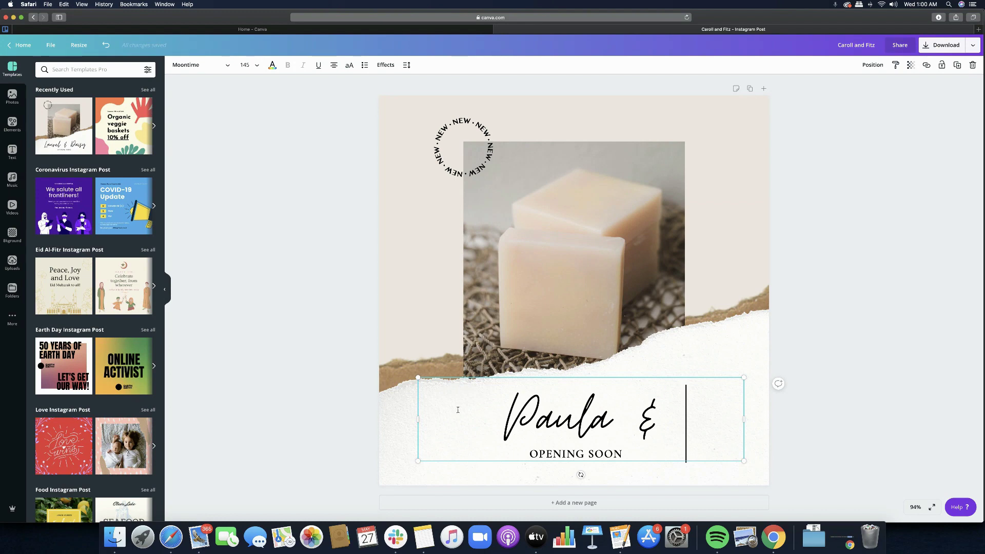
type("Lora")
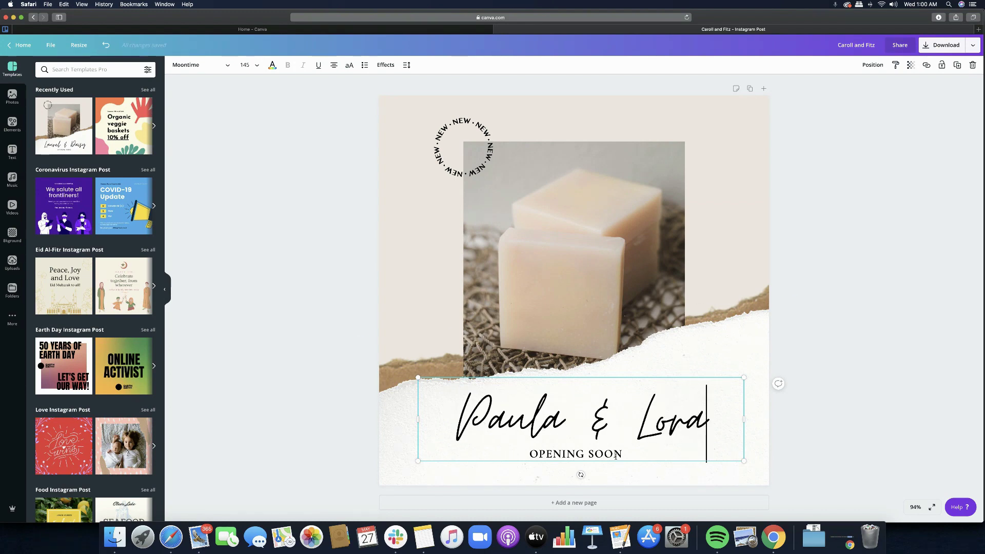
left_click(812, 445)
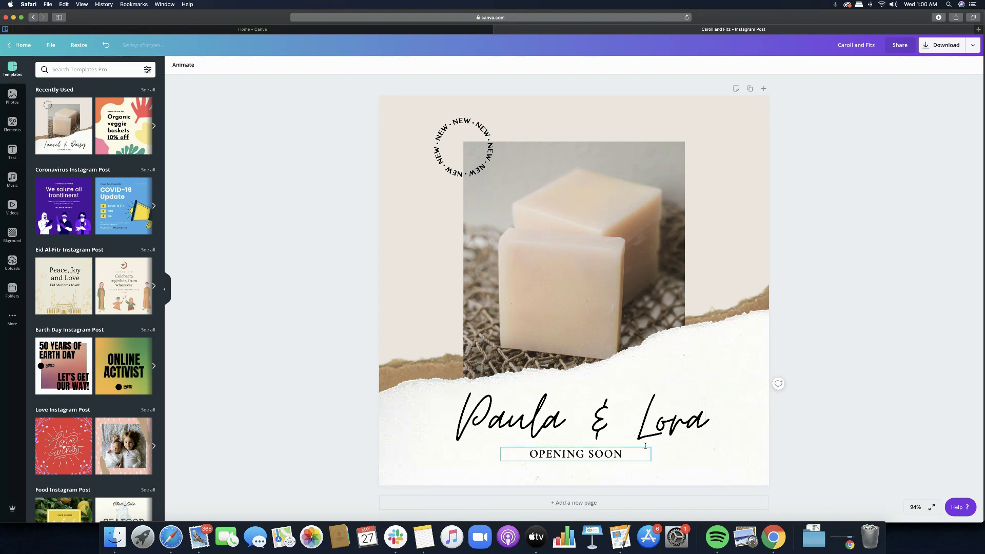
- Nudge the "OPENING SOON" line slightly further down below the headline
left_click_drag(610, 454, 610, 454)
key("Down")
key("Down")
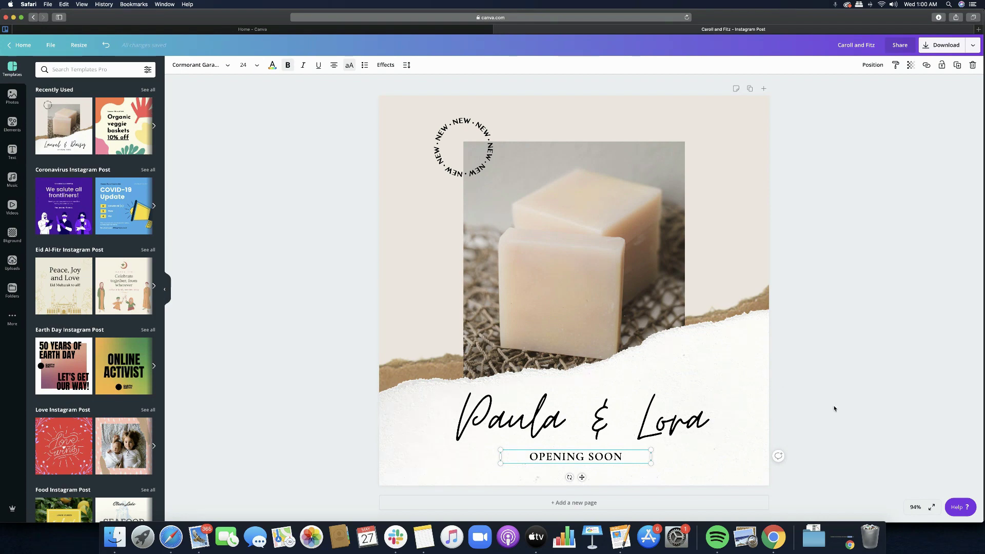
left_click(866, 388)
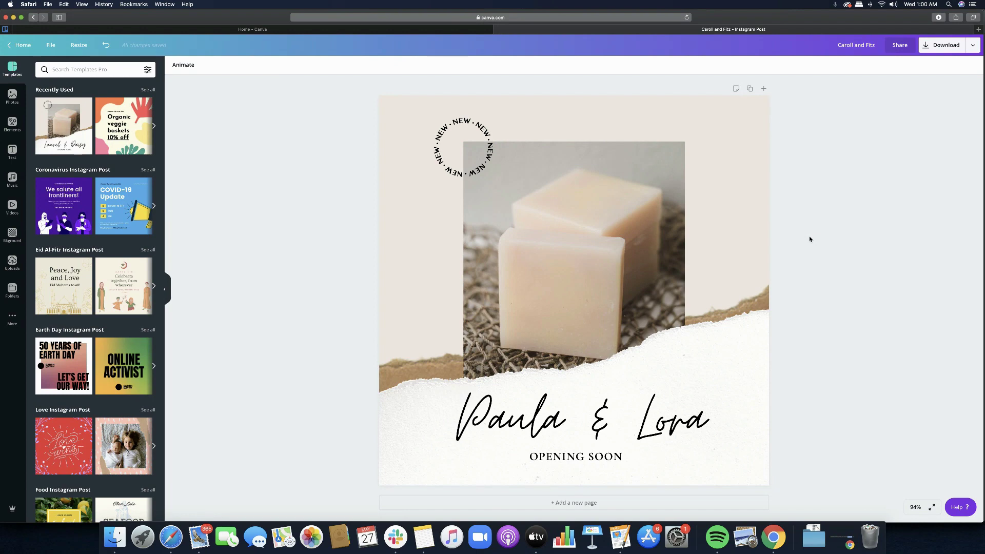
- Set a custom resize format of 250 x 250 px for the design
left_click(78, 45)
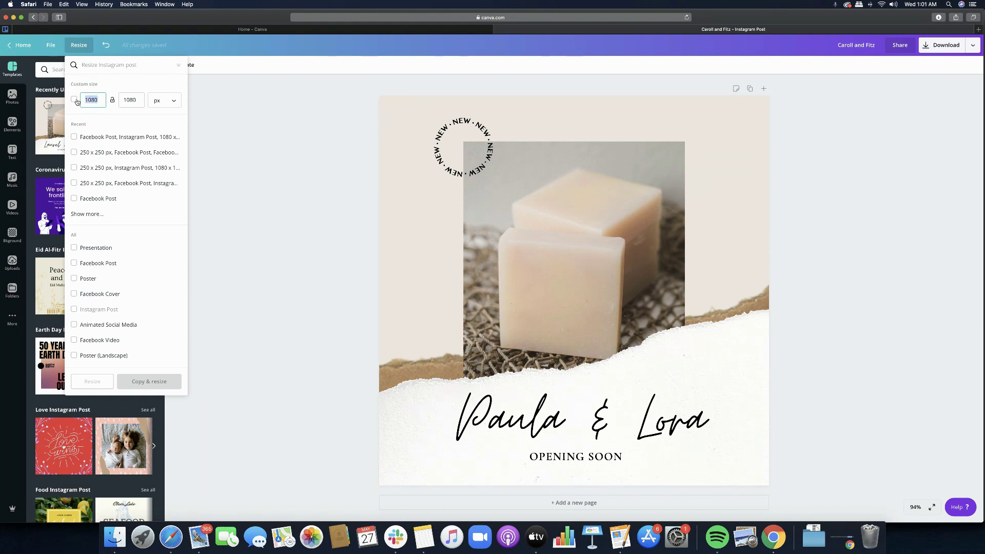
type("250")
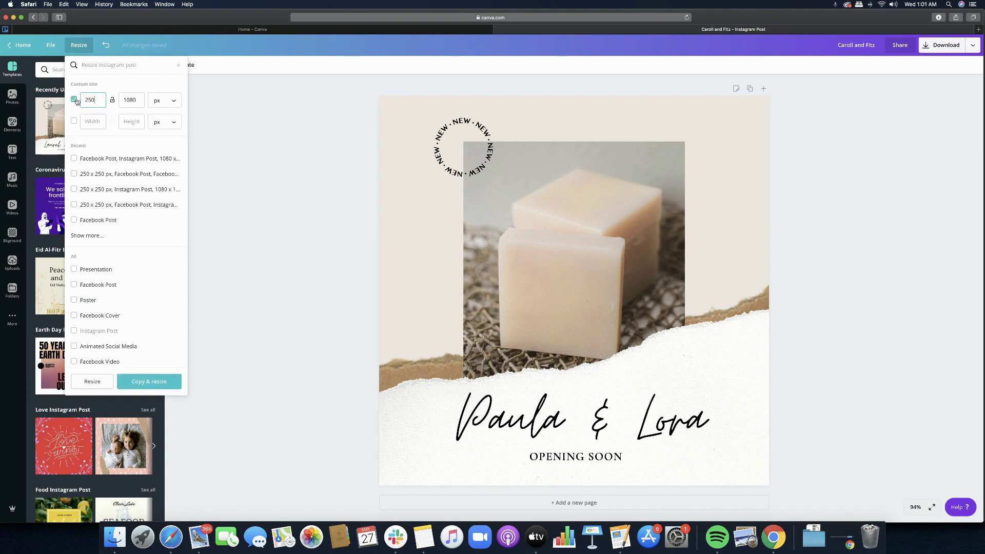
left_click(126, 100)
type("250")
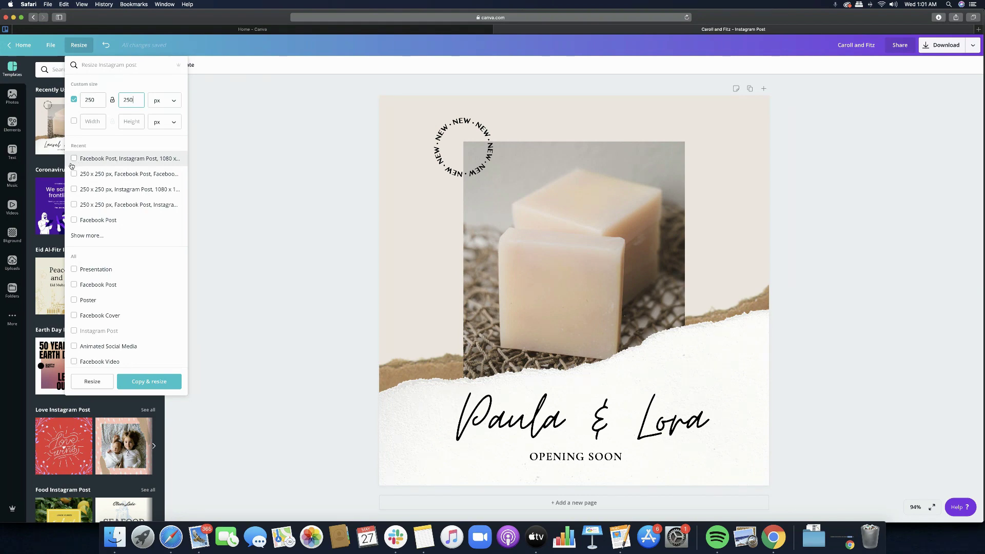
- Add the Facebook Post and 1080 x 1920 px formats to the resize selection and create the resized copies
left_click(74, 220)
left_click(88, 235)
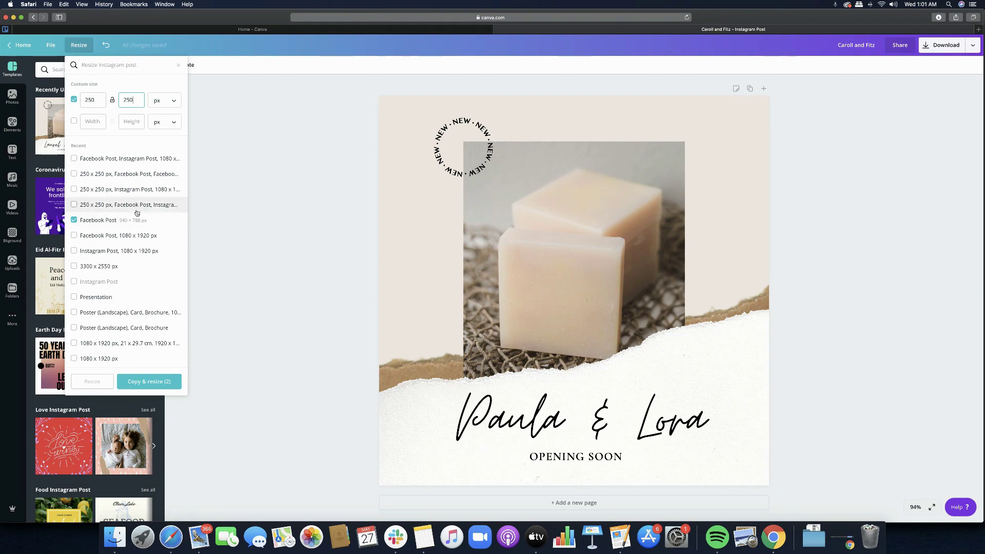
scroll(137, 213, "down", 4)
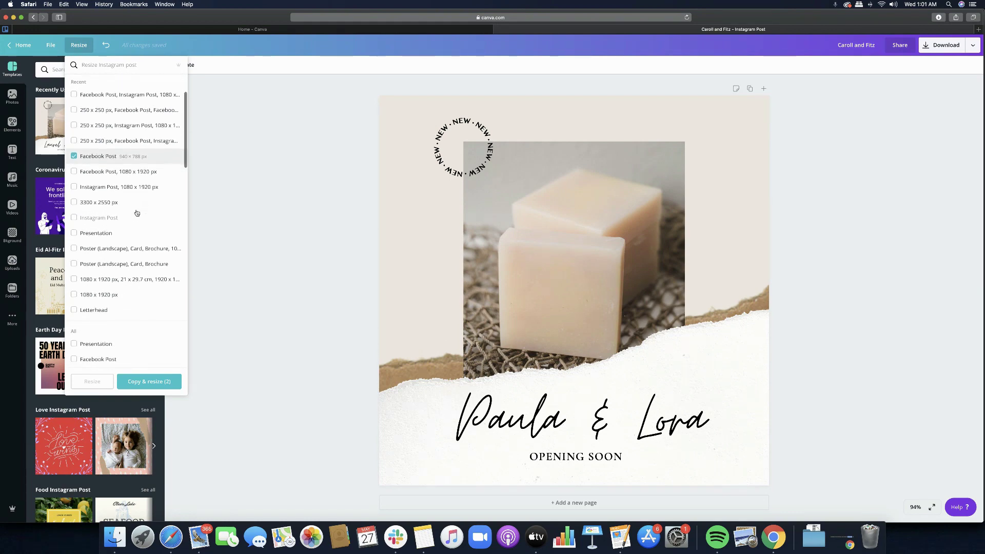
left_click(75, 296)
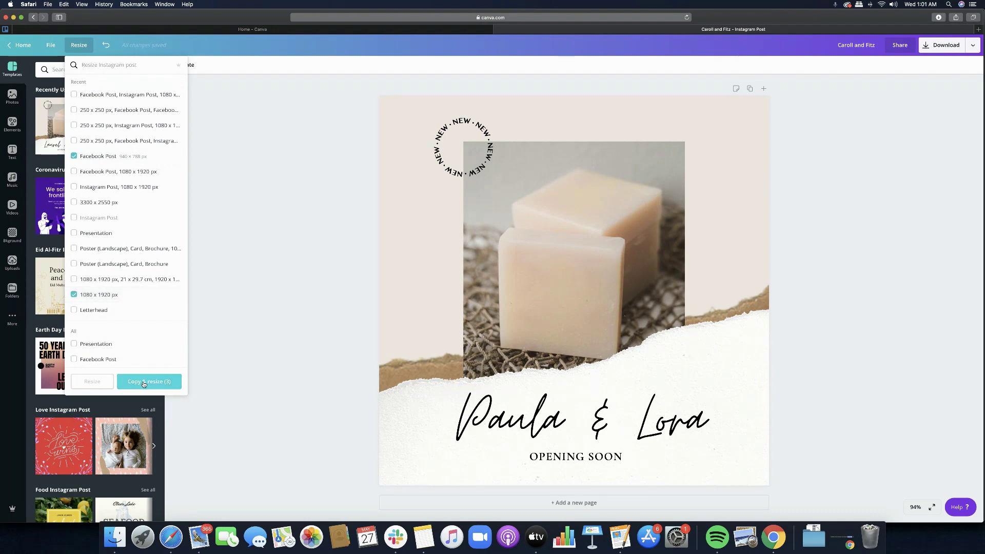
scroll(144, 308, "up", 2)
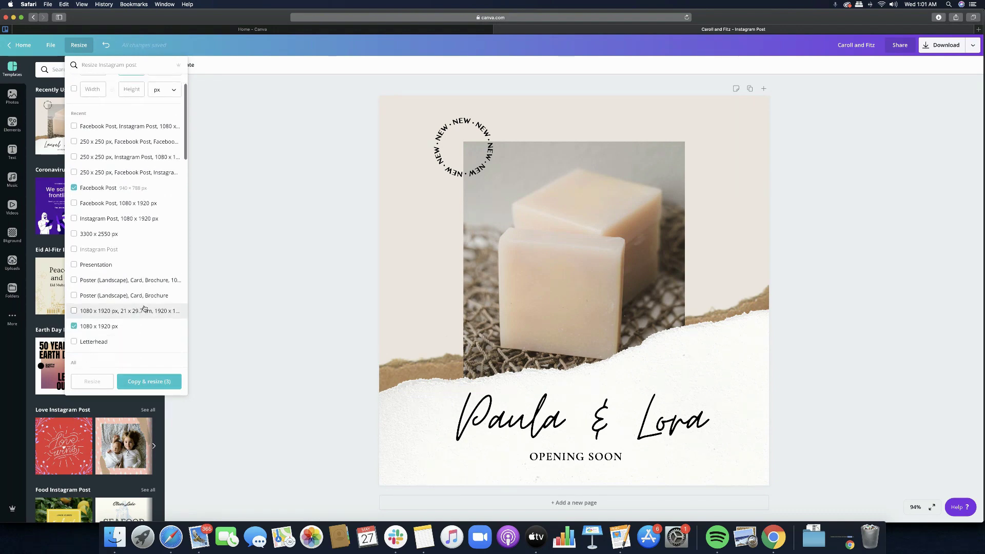
left_click(158, 382)
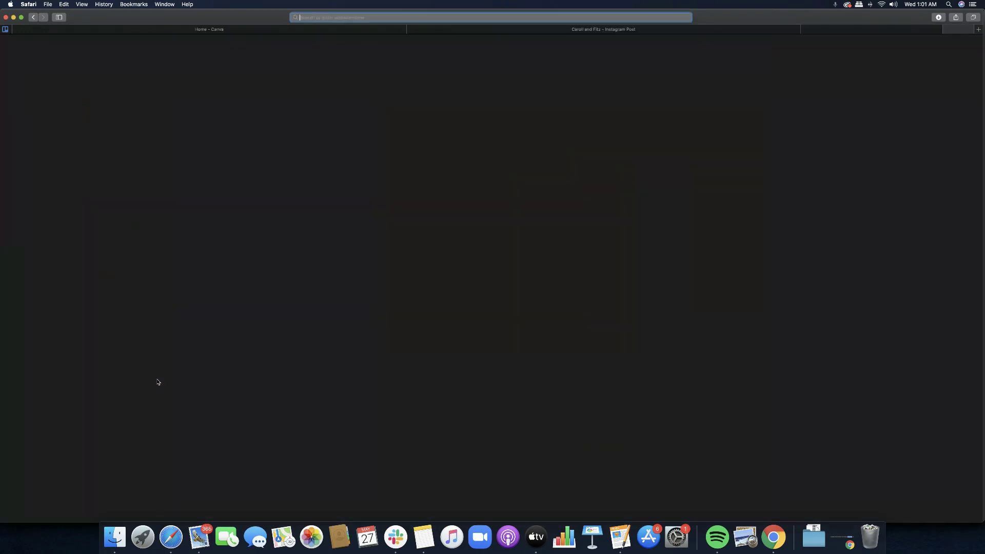
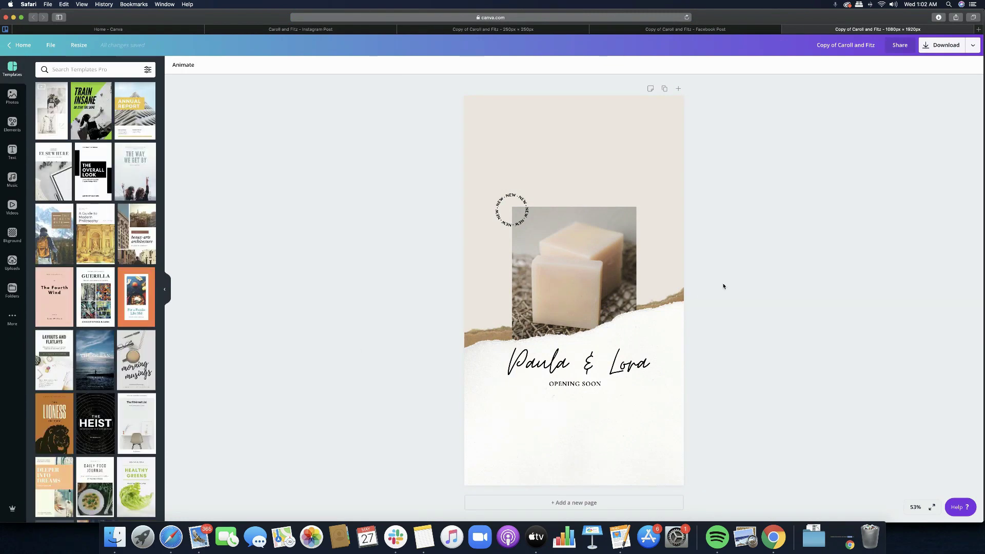
- Rename the 1080 x 1920 px copy as "Instagram Story"
left_click(877, 45)
type("Instagram Story")
- Rename the Facebook-sized copy as "Facebook Post"
left_click(734, 31)
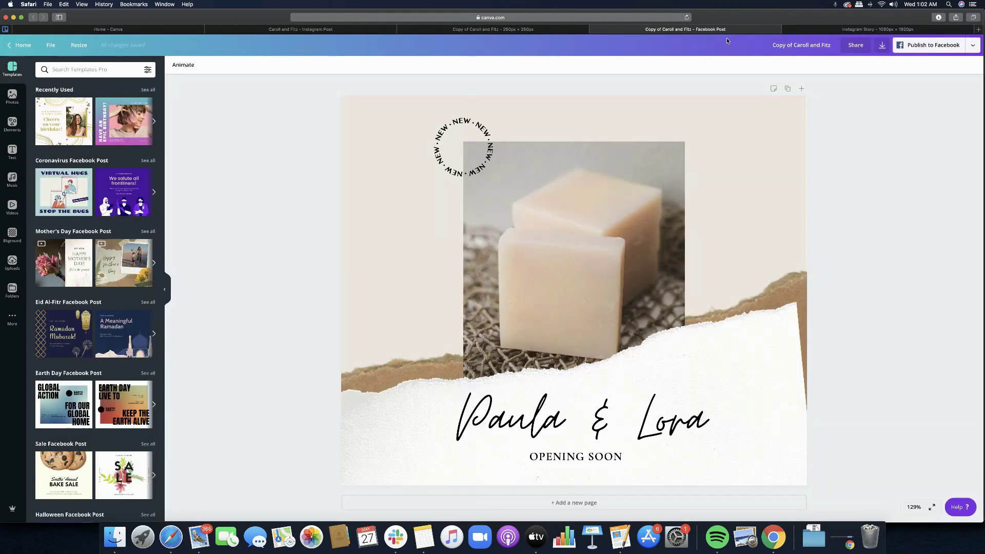
left_click(810, 45)
left_click(287, 138)
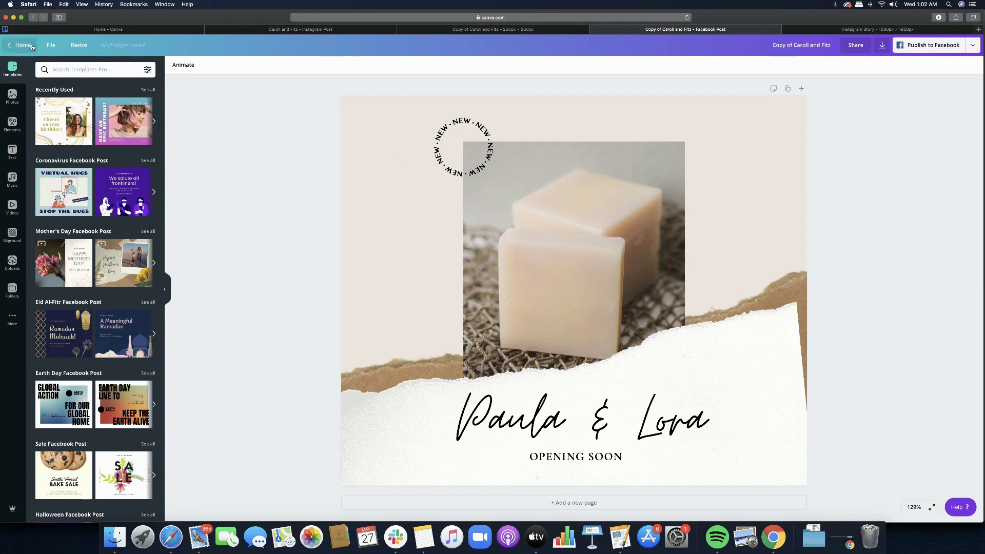
left_click(49, 48)
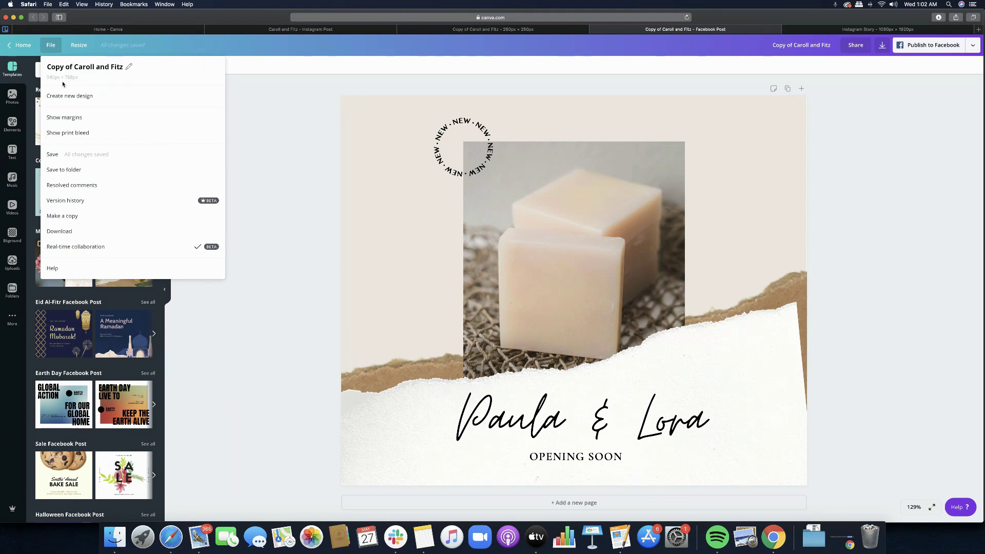
left_click(821, 45)
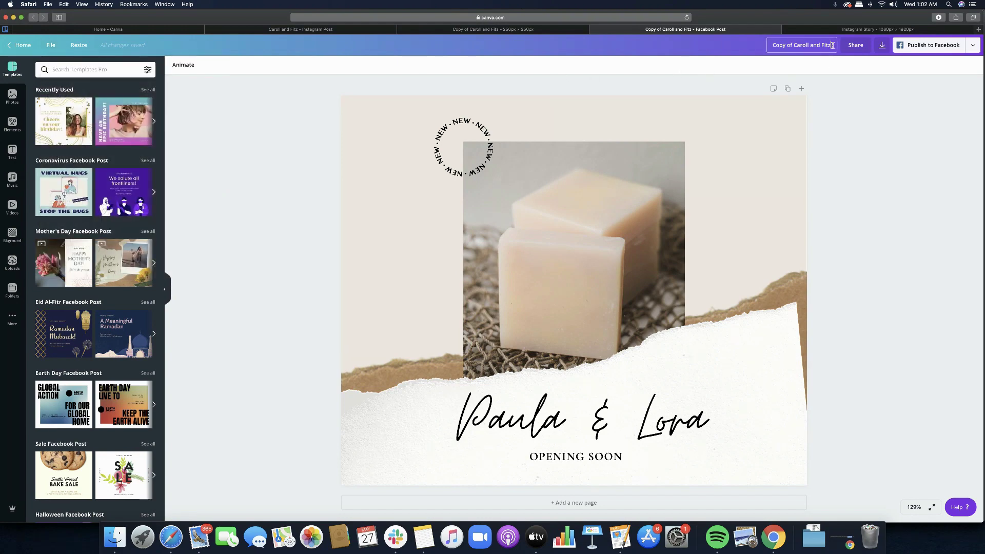
left_click(832, 46)
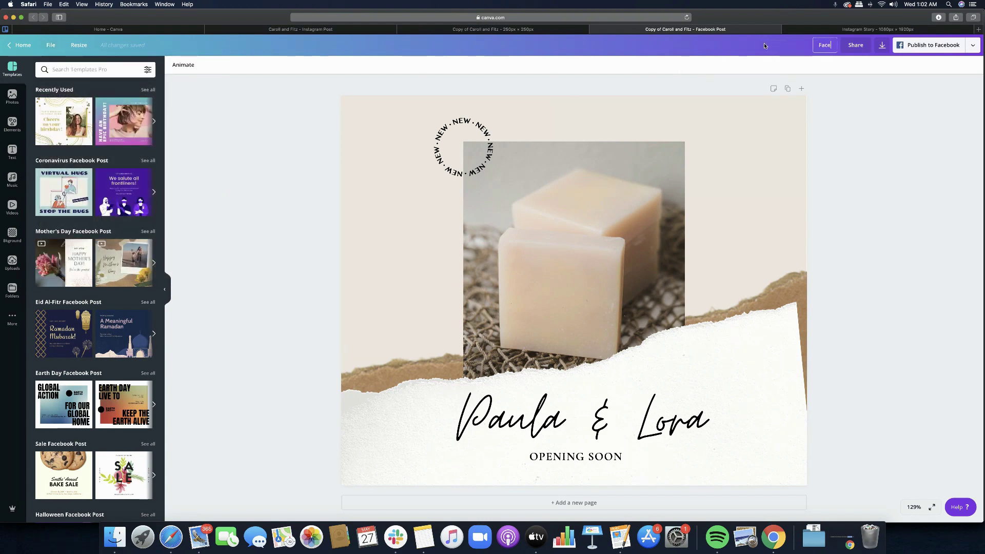
- Rename the 250 x 250 px copy as "Sidebar"
left_click(524, 30)
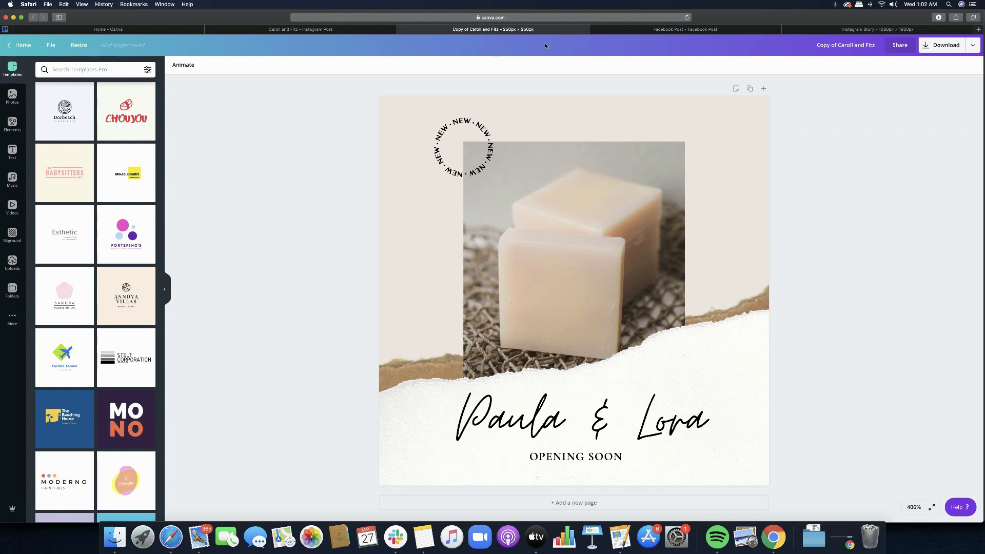
left_click(879, 46)
type("Sidenar")
key("BackSpace")
key("BackSpace")
key("BackSpace")
type("bar")
- In the Instagram Story, enlarge the soap photo and move the enlarged circular NEW badge over the middle of its upper edge
left_click(847, 30)
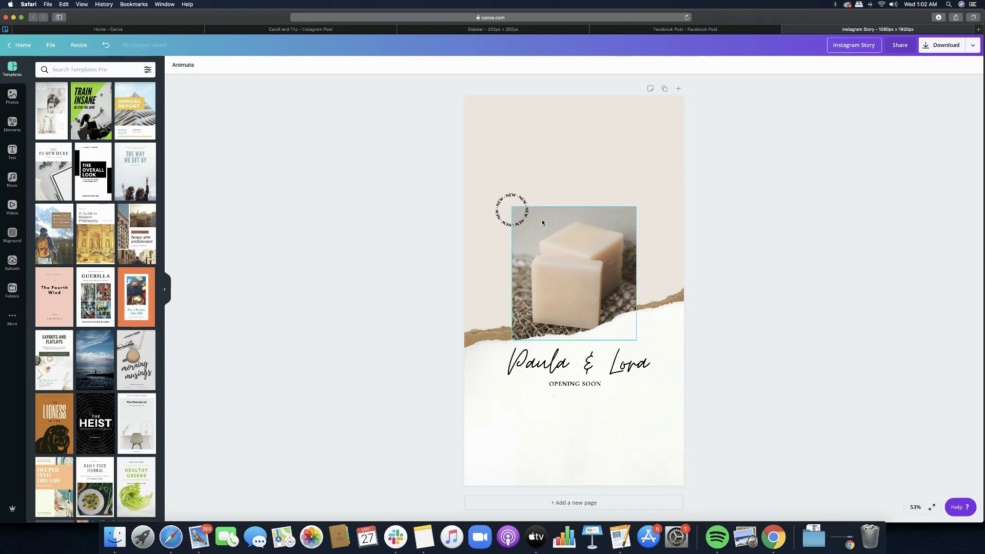
left_click(635, 208)
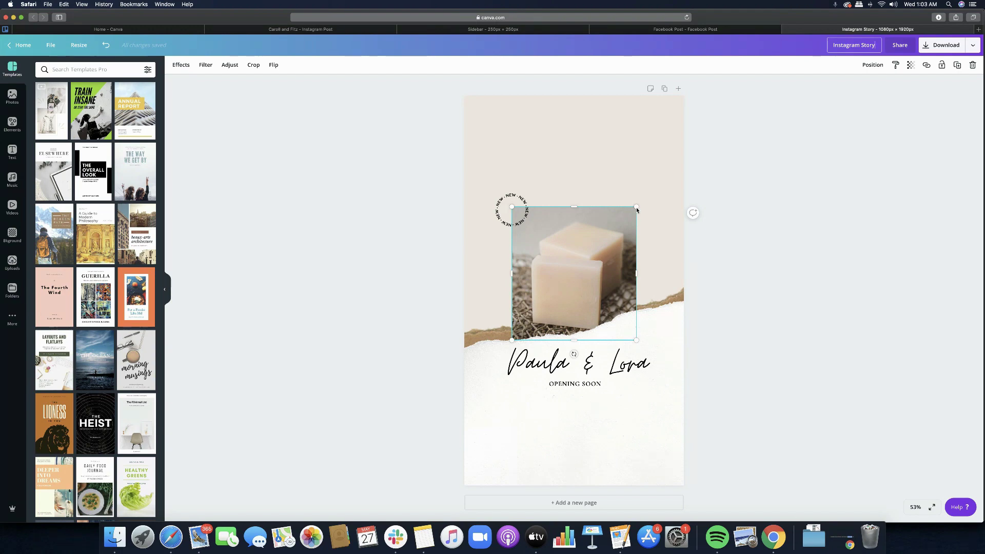
left_click_drag(637, 208, 677, 148)
left_click_drag(592, 211, 572, 215)
left_click_drag(512, 210, 570, 157)
- Move the headline and "OPENING SOON" lower together on the white paper and centre the NEW badge horizontally on the page
left_click(566, 381)
left_click(569, 385, "shift")
left_click_drag(570, 385, 569, 423)
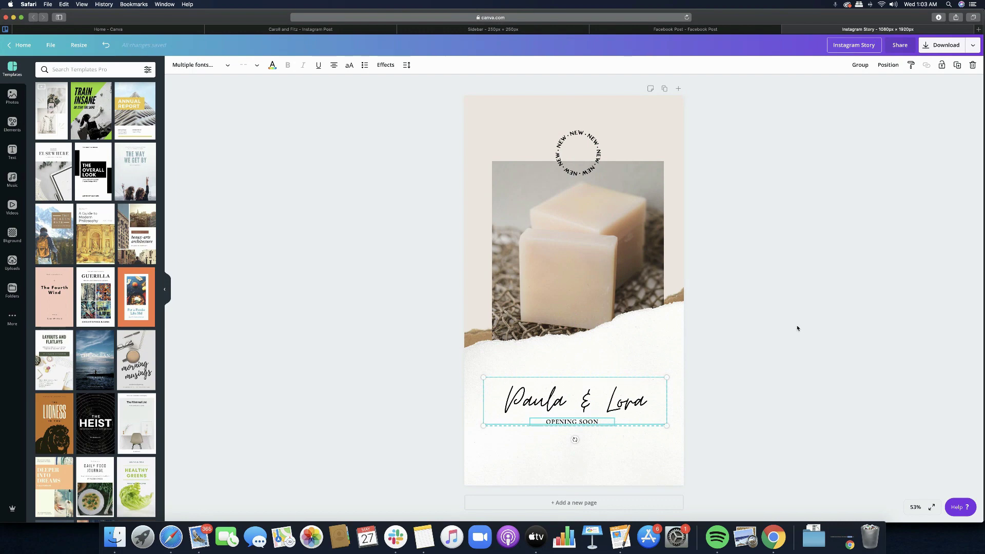
left_click(768, 325)
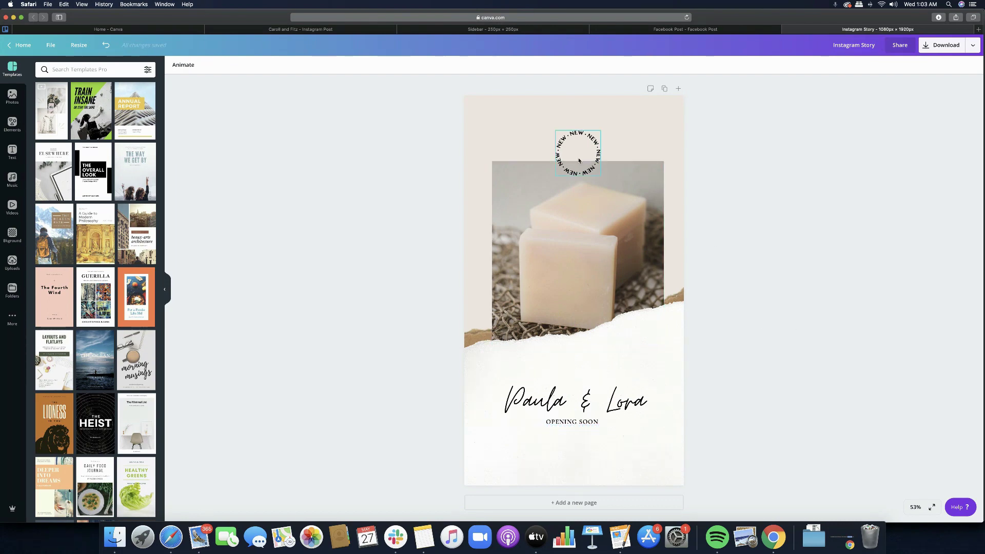
left_click_drag(595, 145, 591, 144)
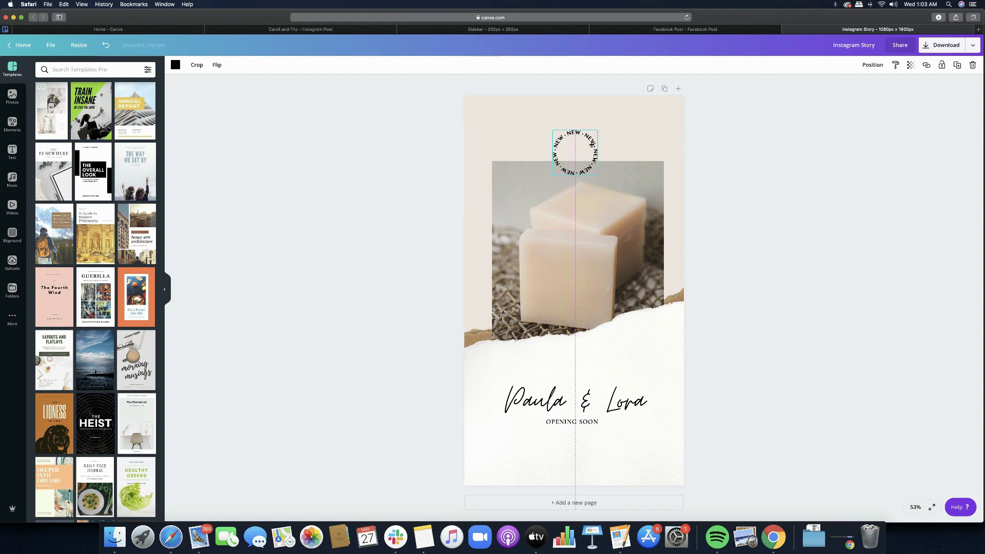
left_click(780, 263)
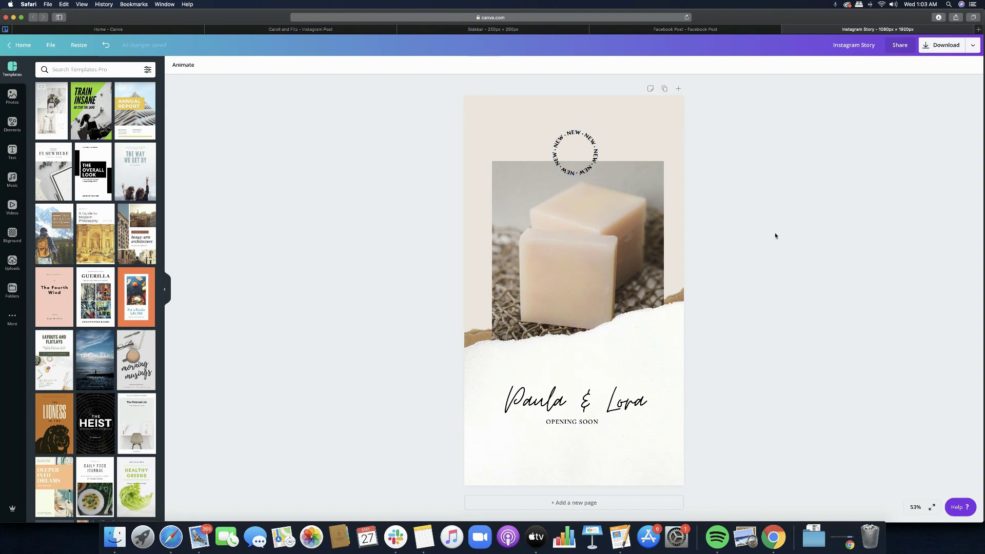
- Download the Instagram Story design as a PNG at size 1x
left_click(942, 50)
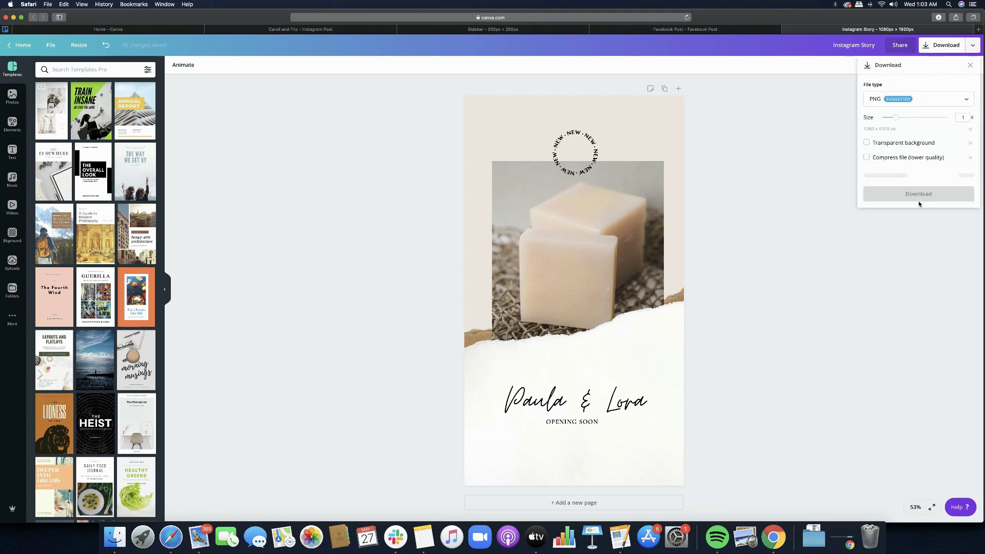
left_click(918, 175)
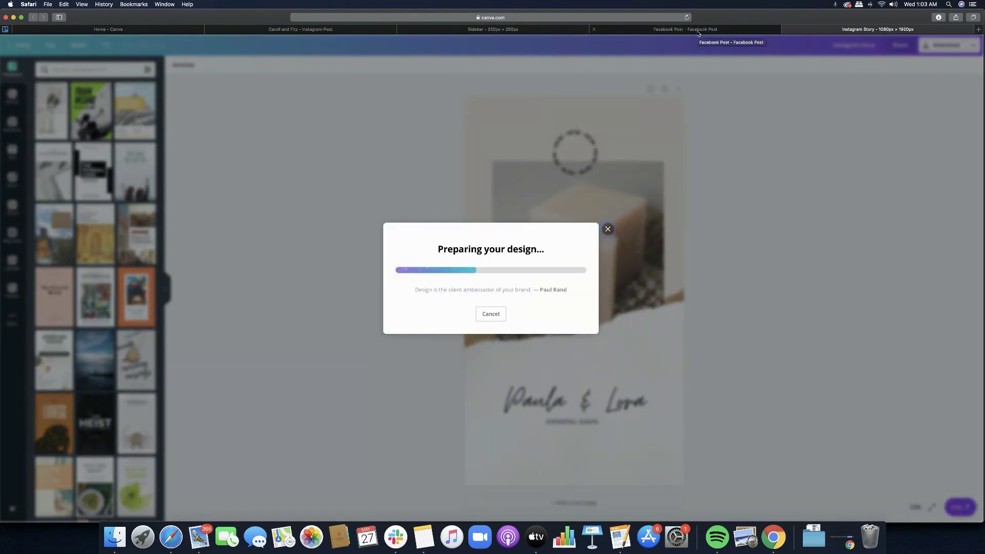
- In the Facebook Post, enlarge the torn white paper to reach past the page's right edge and nudge it down
left_click(699, 34)
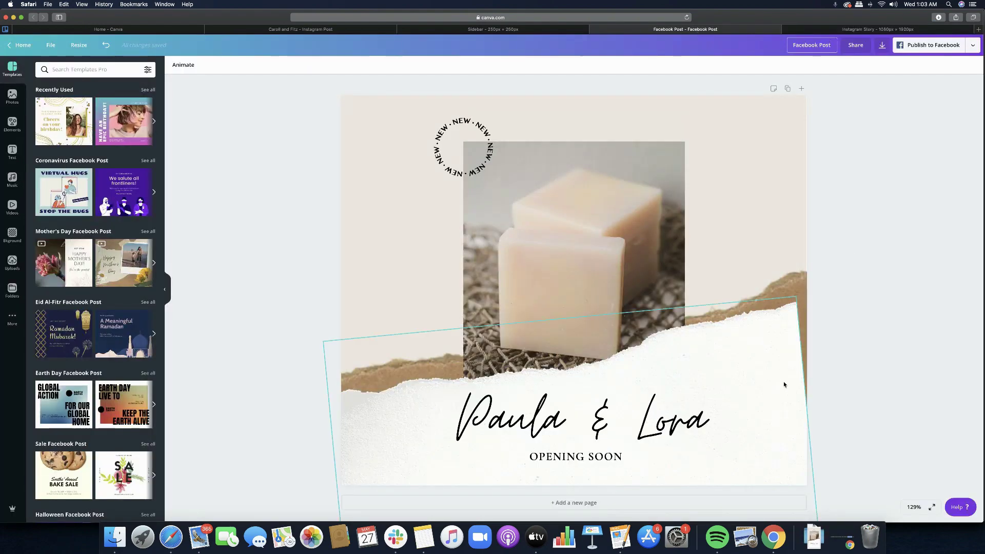
left_click(769, 321)
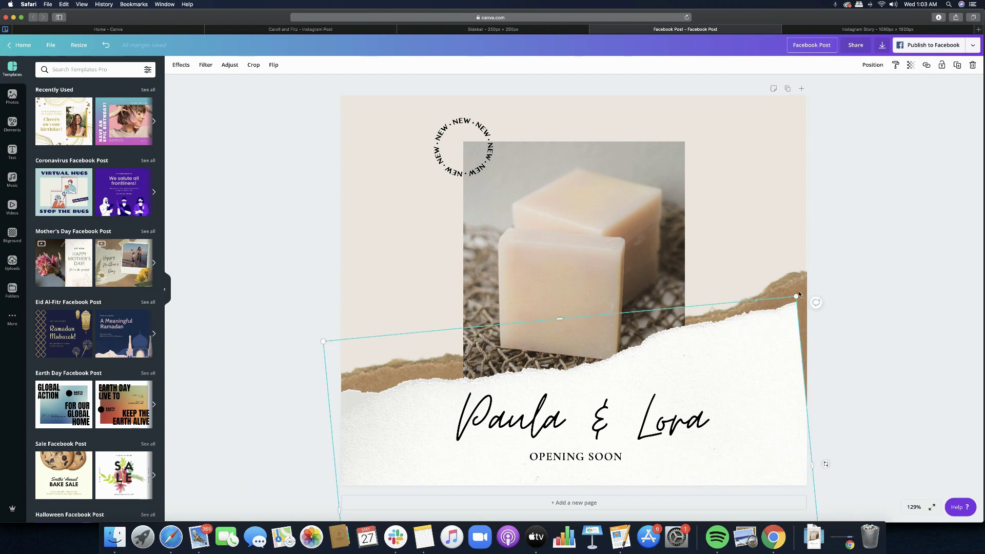
left_click_drag(799, 294, 845, 263)
key("Down")
key("Down")
key("Down")
key("Down")
key("Down")
key("Down")
key("Down")
key("Down")
key("Down")
key("Down")
key("Down")
key("Down")
key("Down")
key("Down")
key("Down")
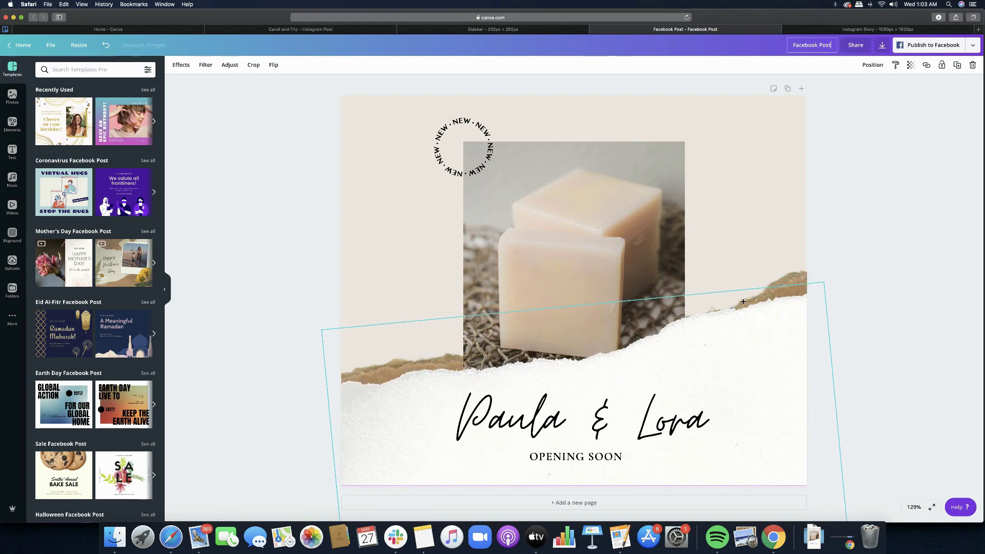
- Widen the soap photo in the Facebook Post on both sides to a width of about 518 px
left_click(577, 214)
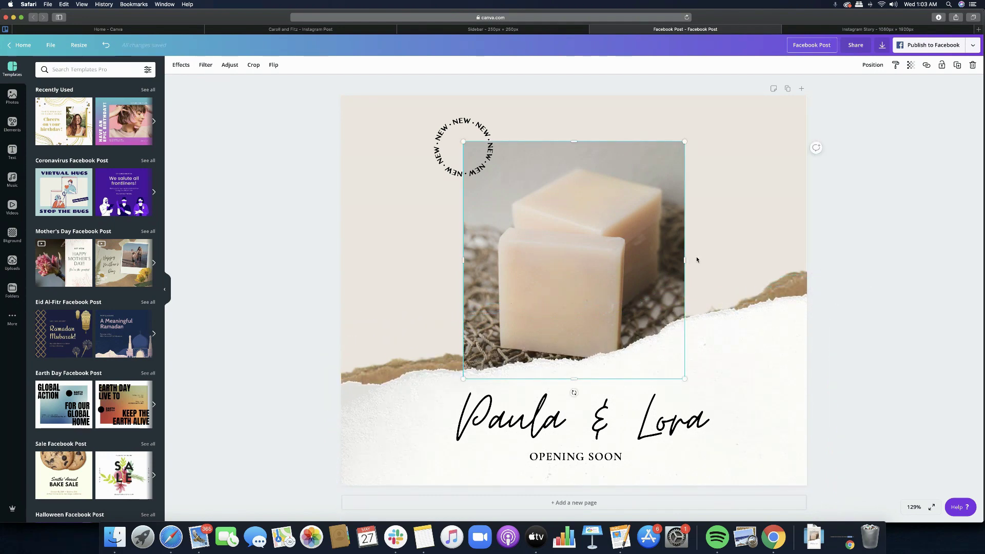
left_click_drag(697, 260, 703, 256)
left_click_drag(462, 258, 447, 258)
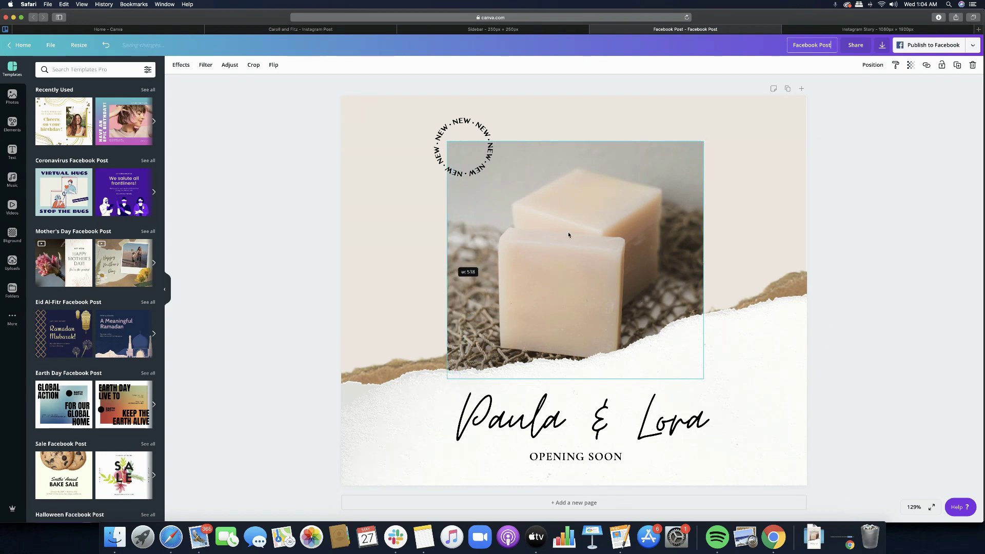
left_click(909, 379)
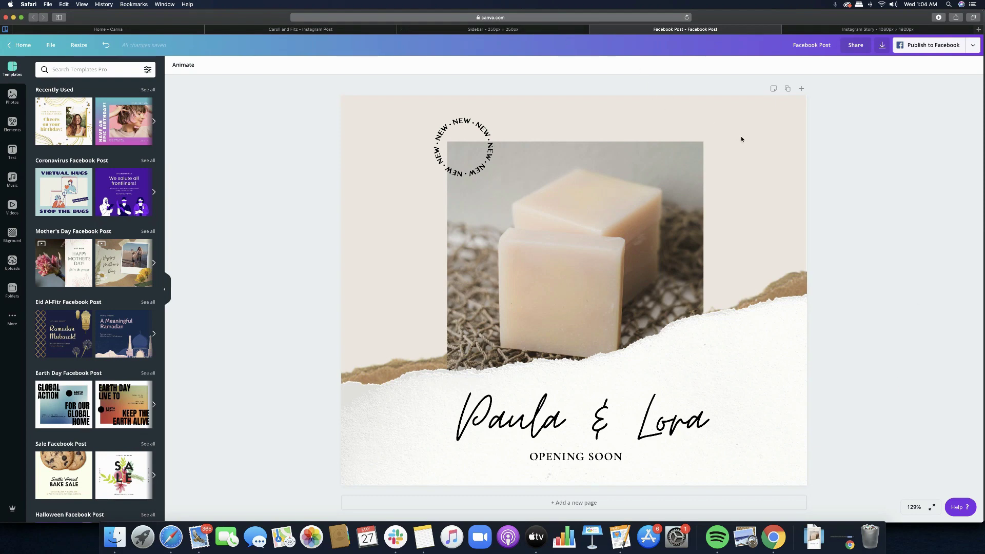
- Download the Facebook Post and the Sidebar design, each as a PNG at size 1x
left_click(882, 45)
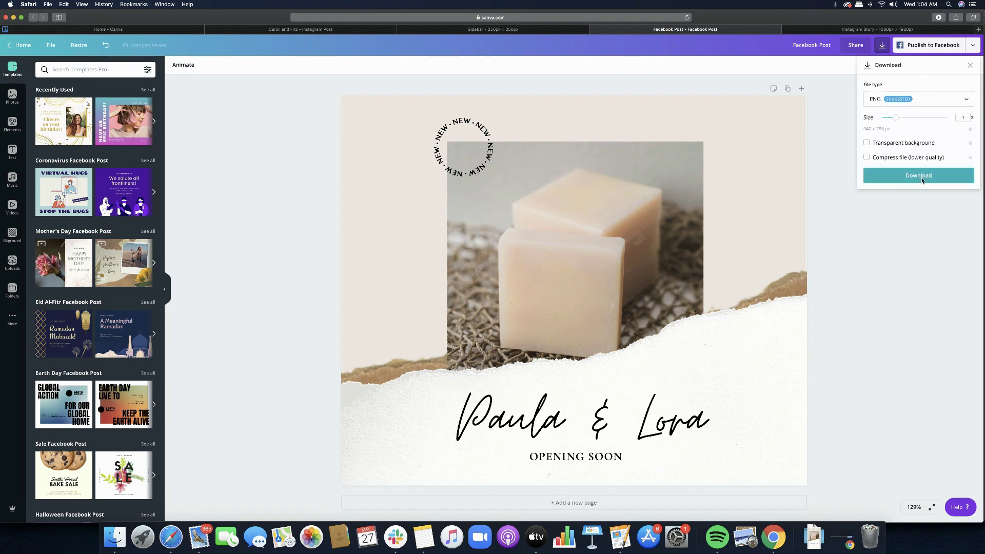
left_click(918, 194)
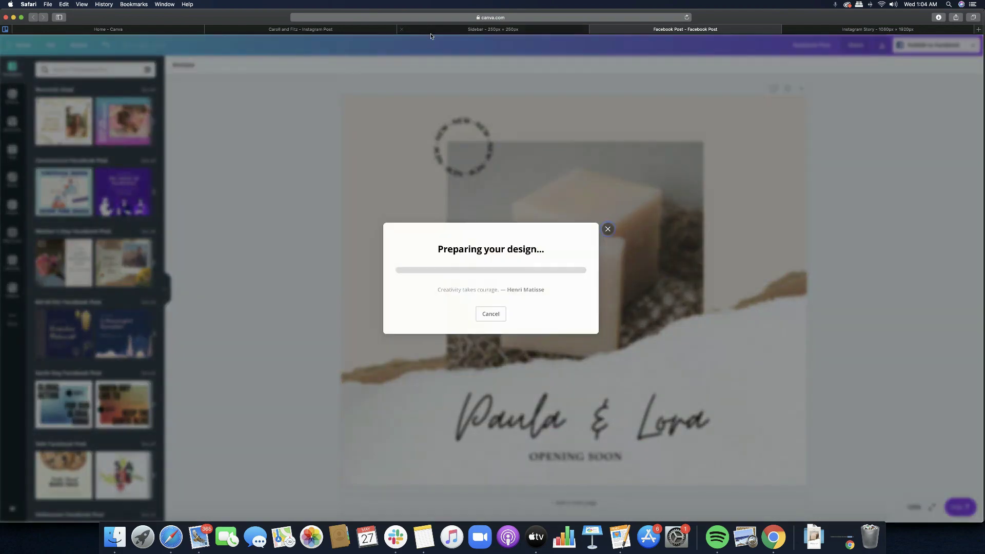
left_click(508, 31)
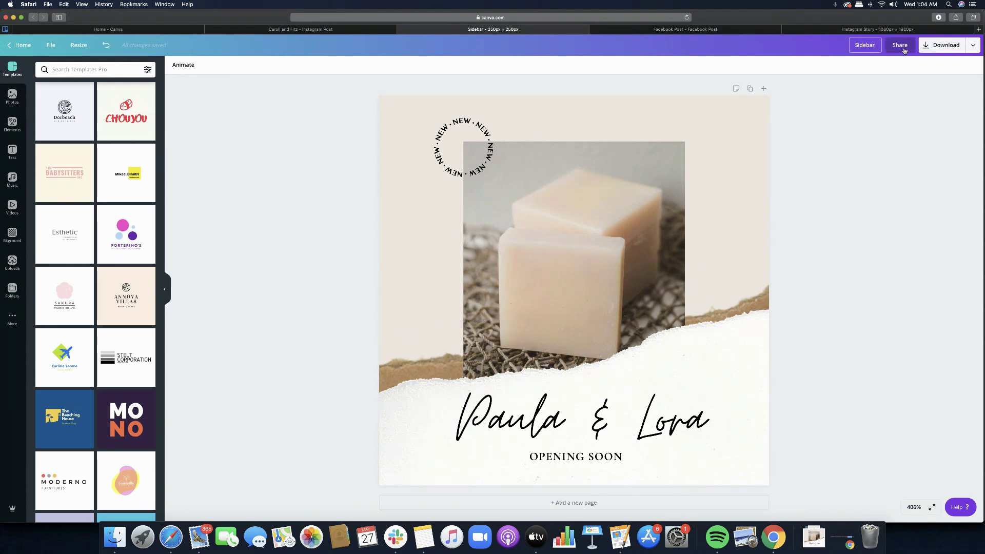
left_click(942, 51)
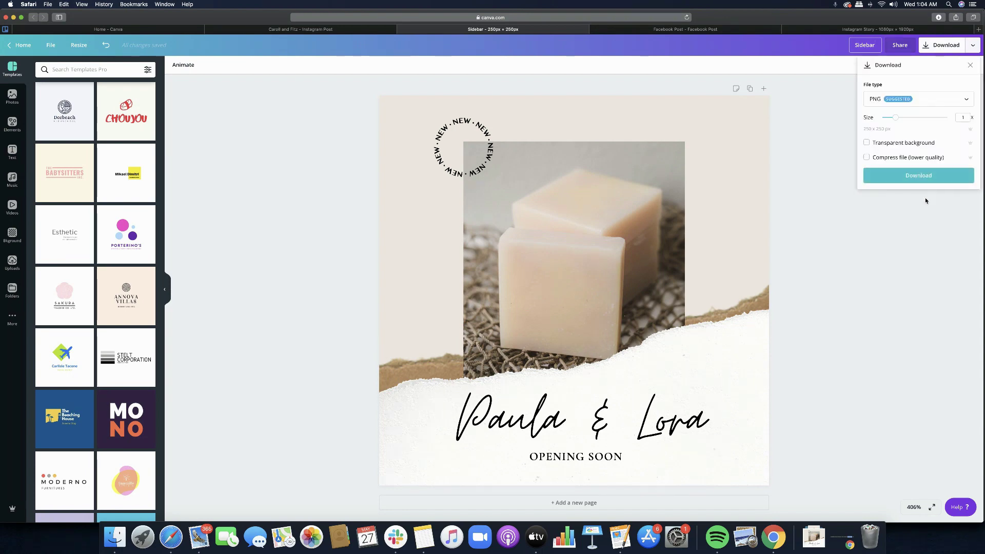
left_click(924, 180)
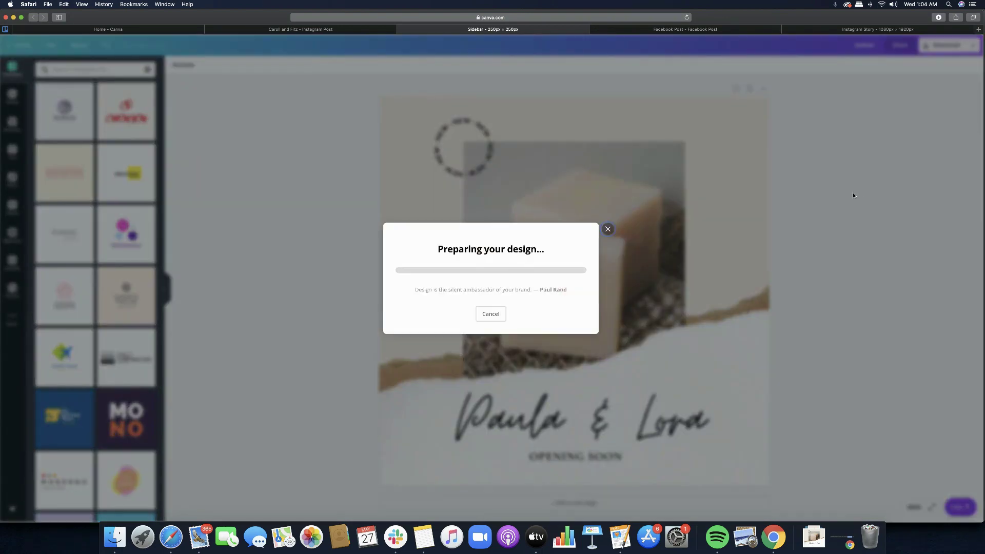
left_click(880, 190)
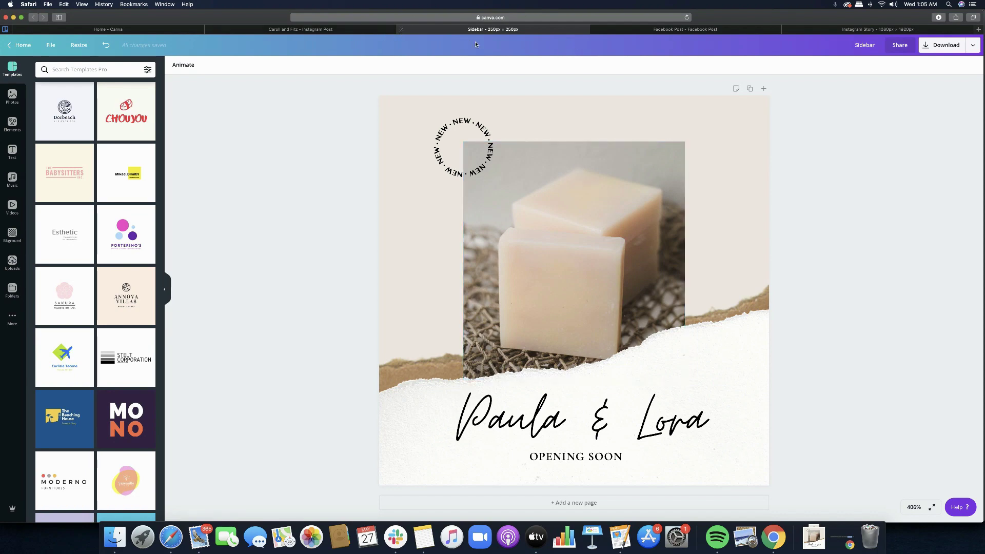
- Close the Sidebar, Facebook Post and Instagram Story designs, keeping the original Instagram Post open
left_click(402, 29)
left_click(402, 30)
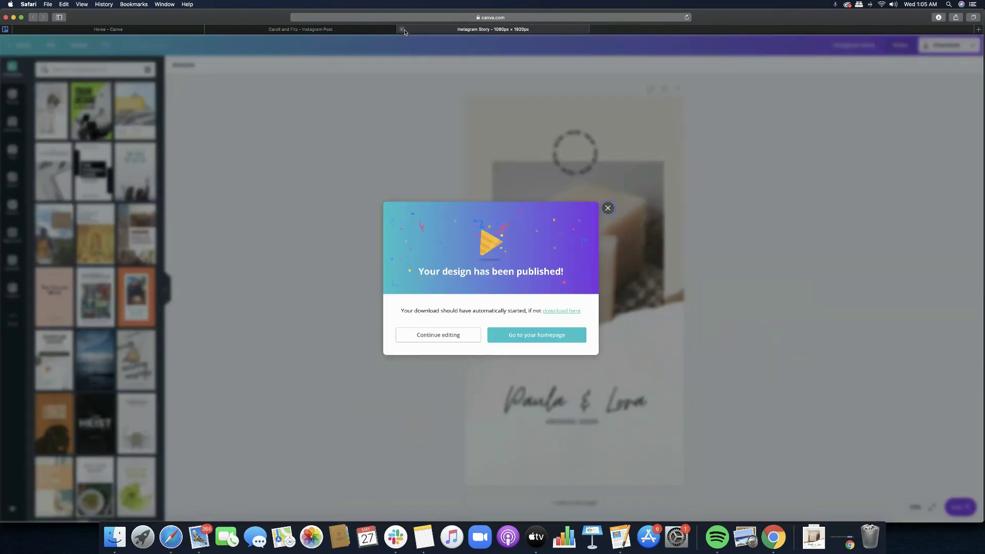
left_click(404, 29)
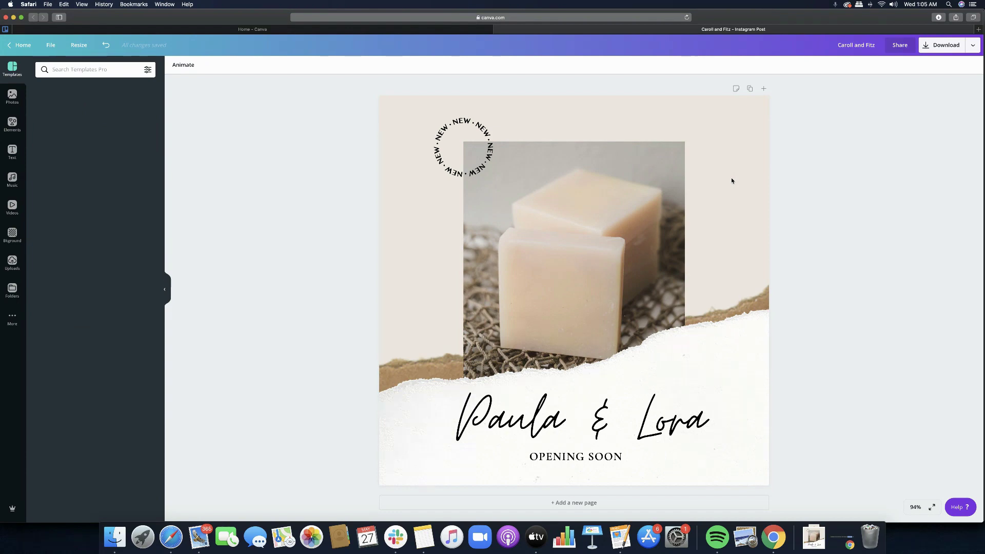
- Make resized copies with the recent "Instagram Post, 1080 x 1920 px" preset and keep only the 1080 x 1920 px copy open beside Home
left_click(79, 45)
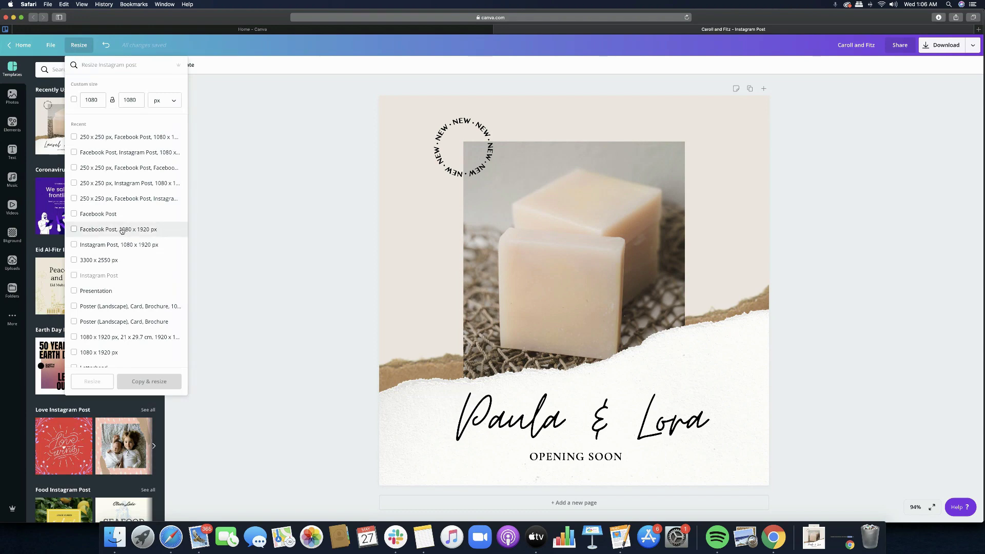
left_click(74, 246)
left_click(148, 382)
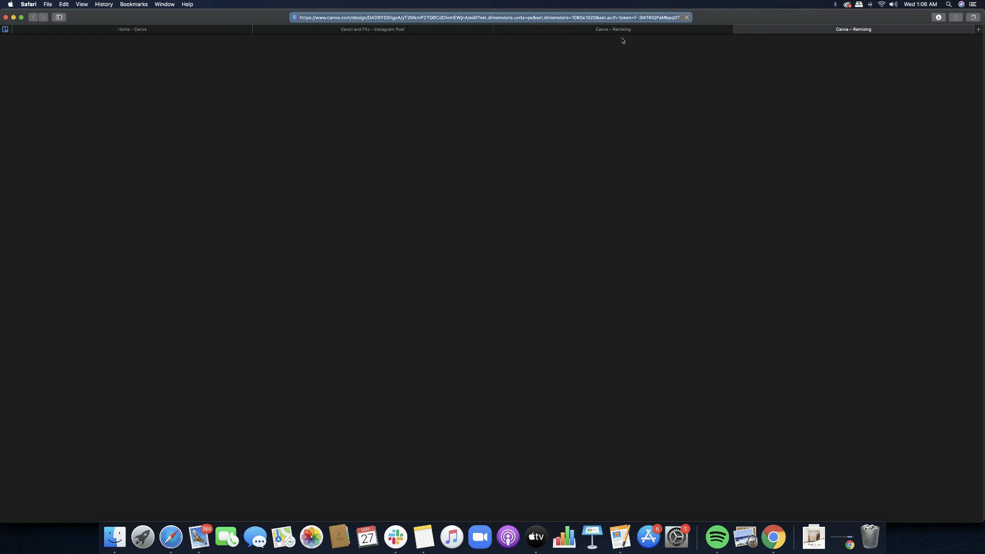
left_click(498, 29)
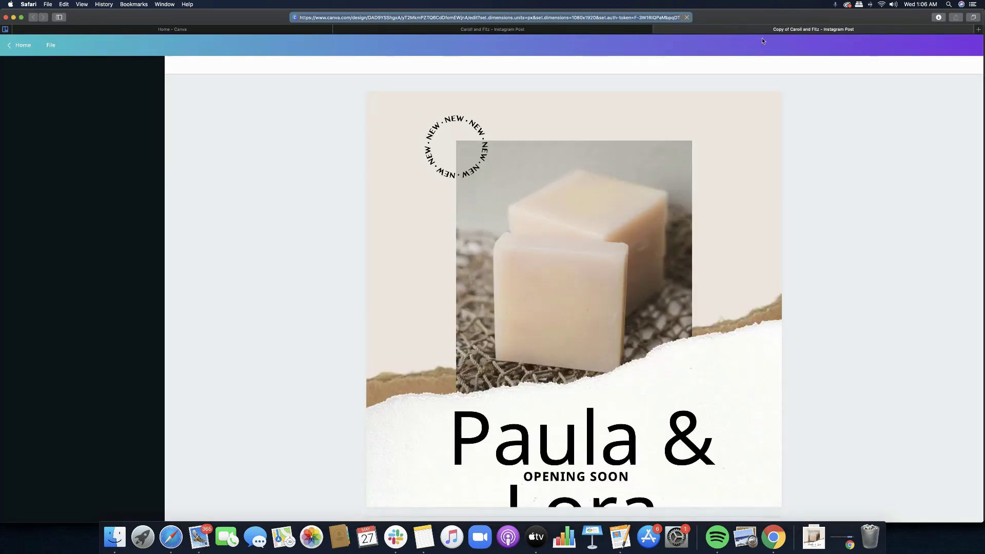
left_click(338, 29)
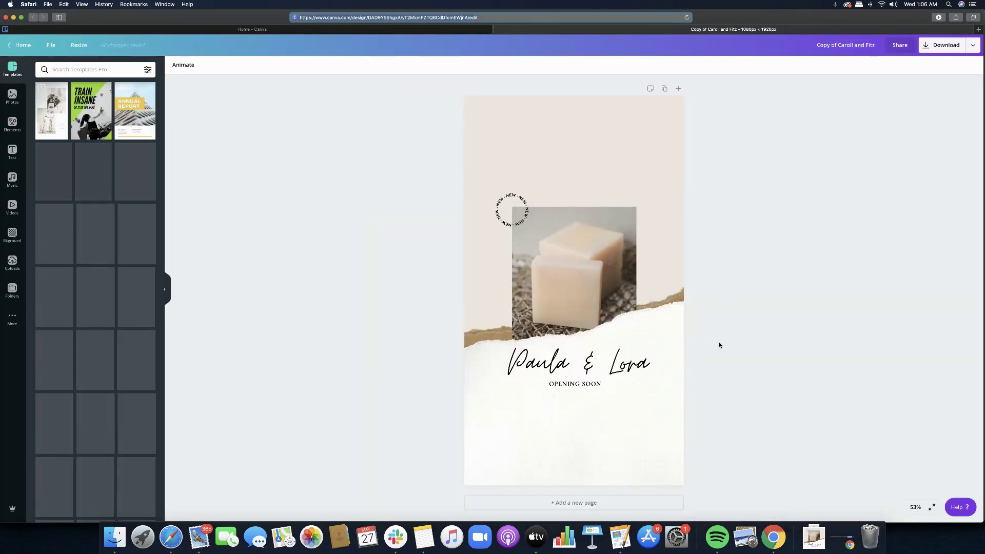
- Slightly enlarge the headline and "OPENING SOON" together and move them lower on the white paper
left_click(575, 373)
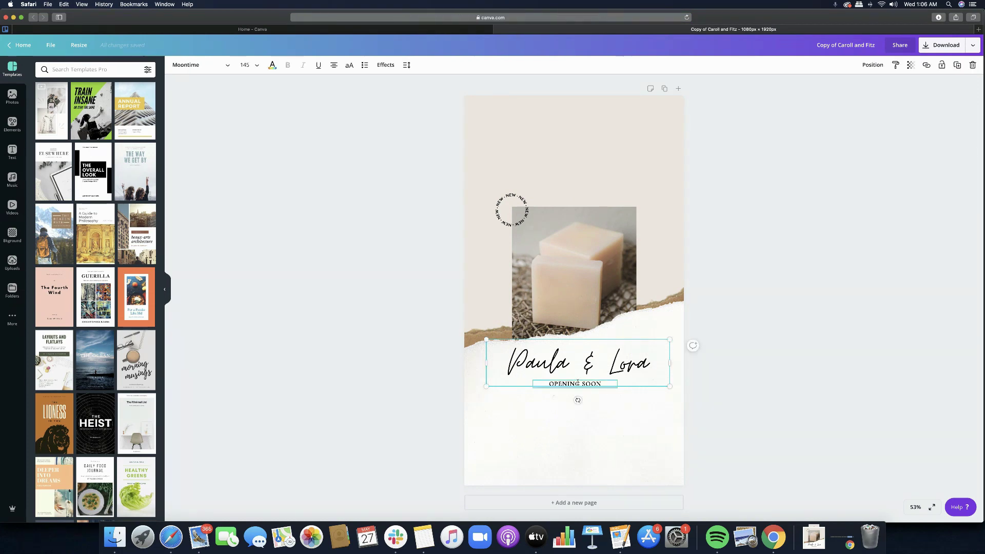
left_click_drag(485, 340, 479, 336)
left_click_drag(571, 360, 605, 419)
left_click(790, 429)
left_click(604, 415)
- Enlarge and centre the soap photo, and move the circular NEW badge over the middle of its upper edge
left_click(564, 226)
left_click_drag(636, 207, 684, 165)
left_click_drag(614, 194, 597, 200)
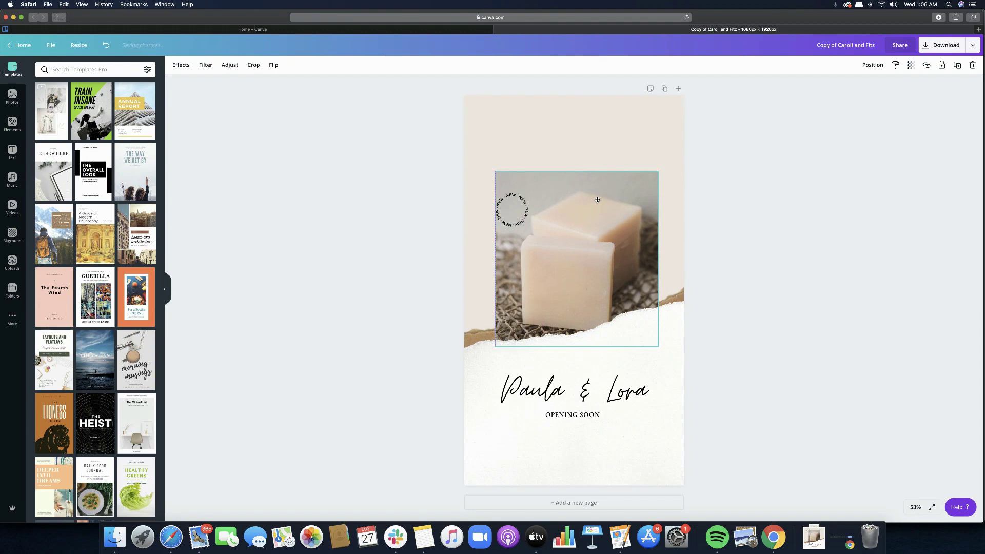
left_click_drag(507, 213, 569, 170)
left_click(848, 248)
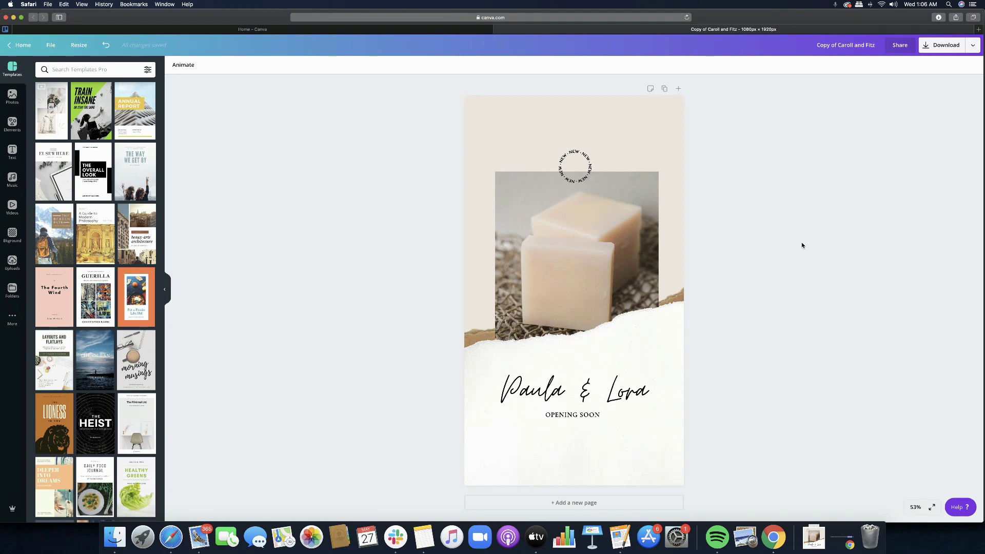
- Resize this design itself, without copying it, to a custom size of 1920 x 1080 px
left_click(71, 45)
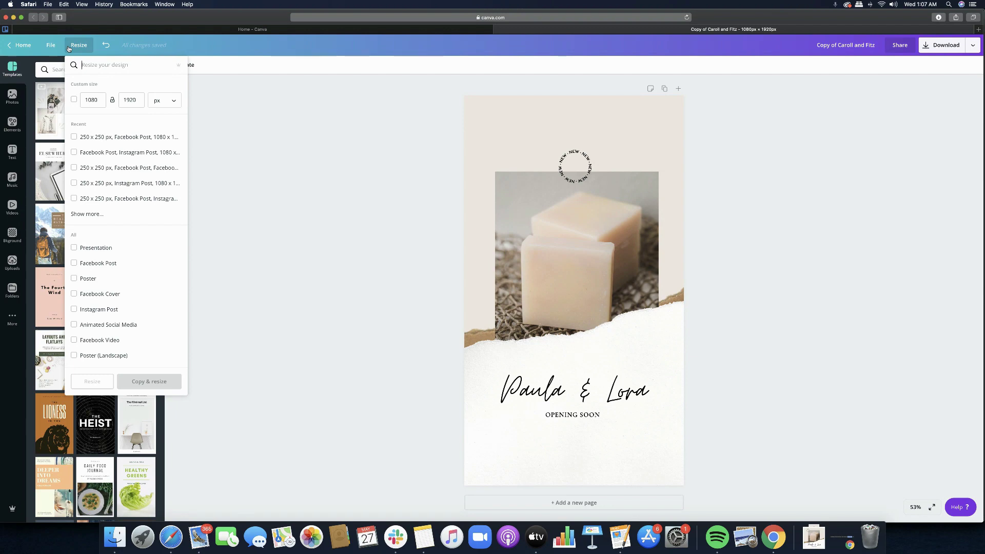
left_click(73, 100)
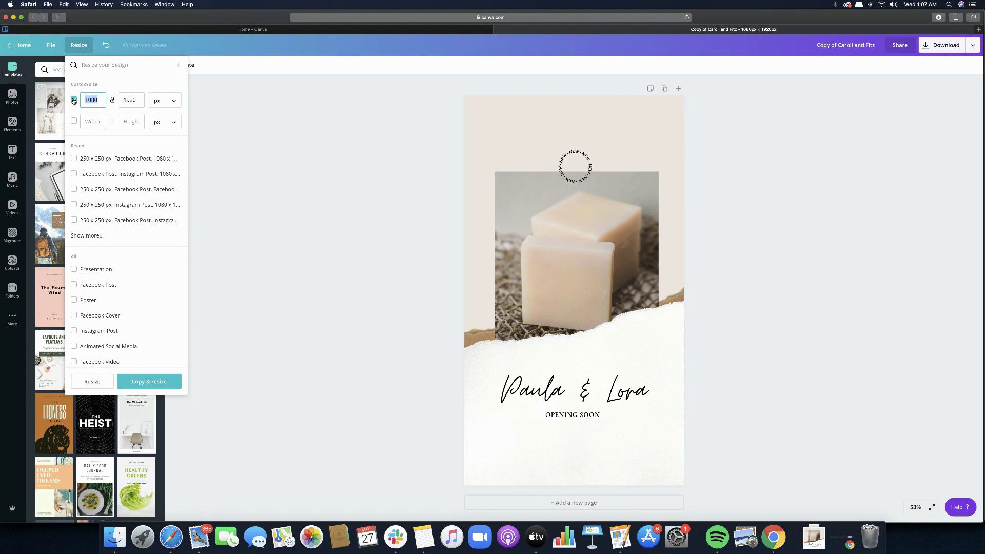
type("1920")
double_click(134, 100)
type("1080")
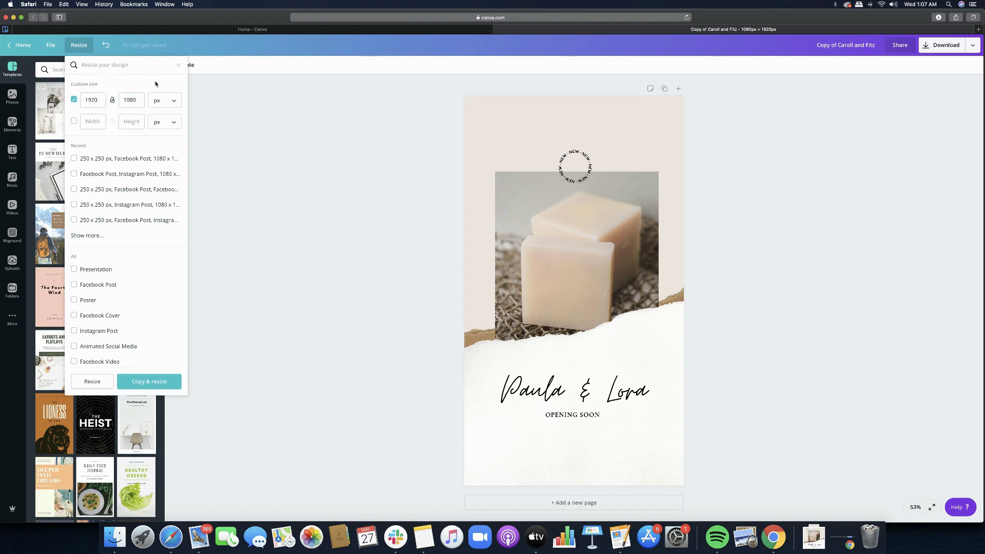
left_click(90, 386)
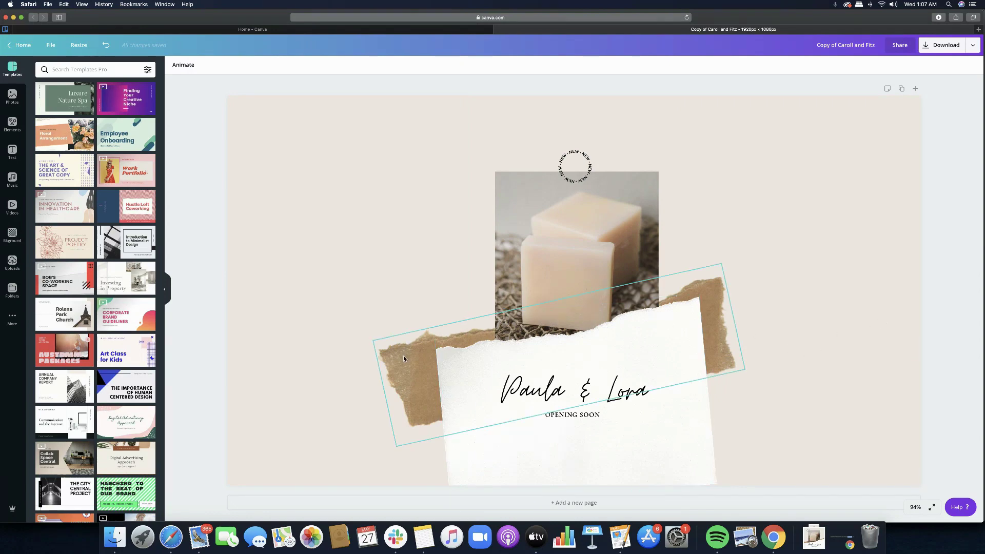
- Enlarge the brown paper strip and the torn white paper to span the page width, and move the white paper down below the soap photo
left_click(392, 381)
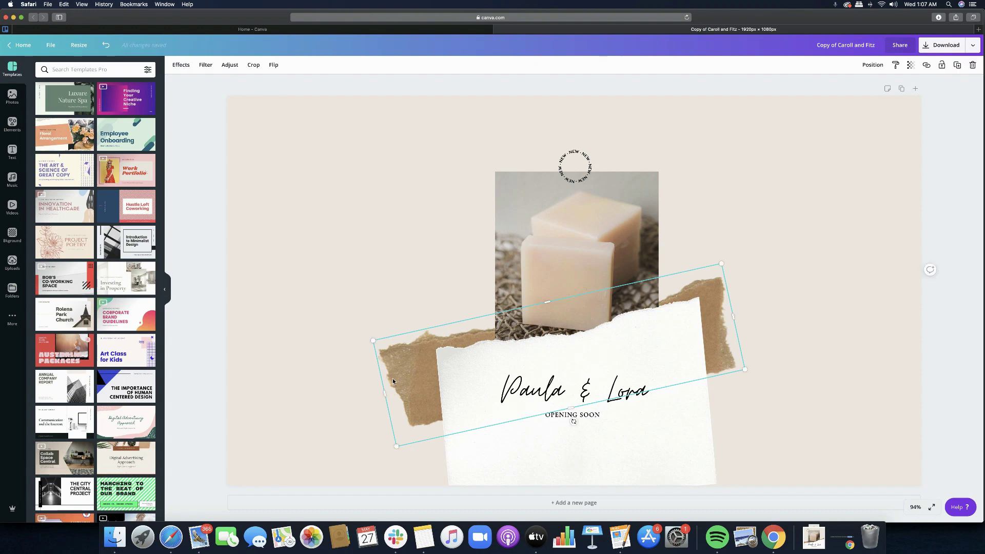
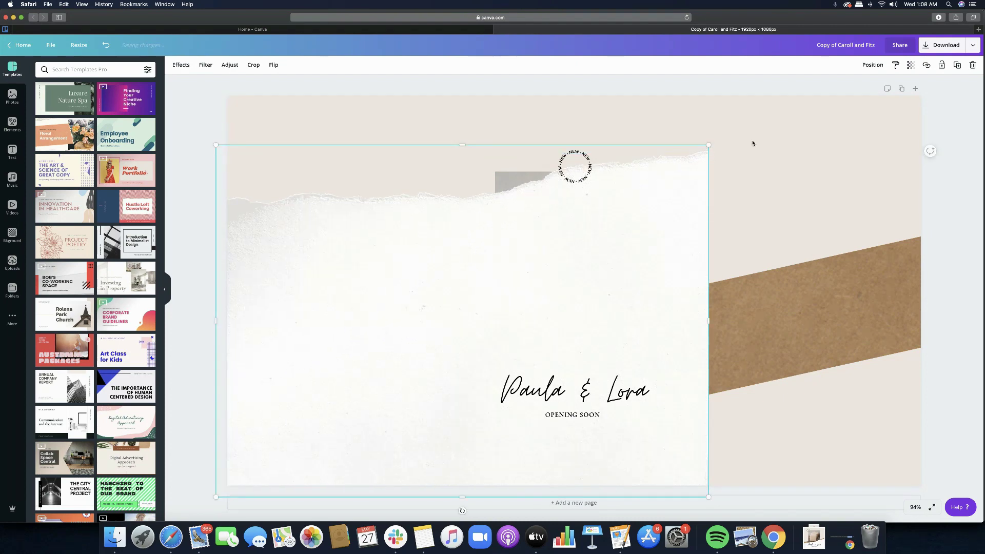
left_click_drag(979, 105, 913, 77)
left_click(914, 508)
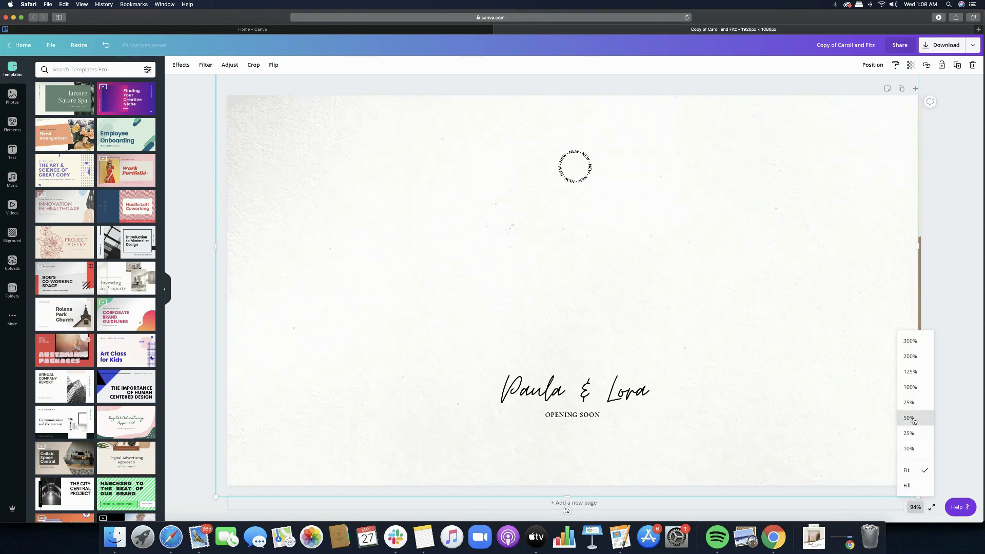
left_click(910, 418)
left_click_drag(765, 133, 777, 123)
left_click_drag(647, 273, 631, 414)
left_click_drag(637, 350, 640, 344)
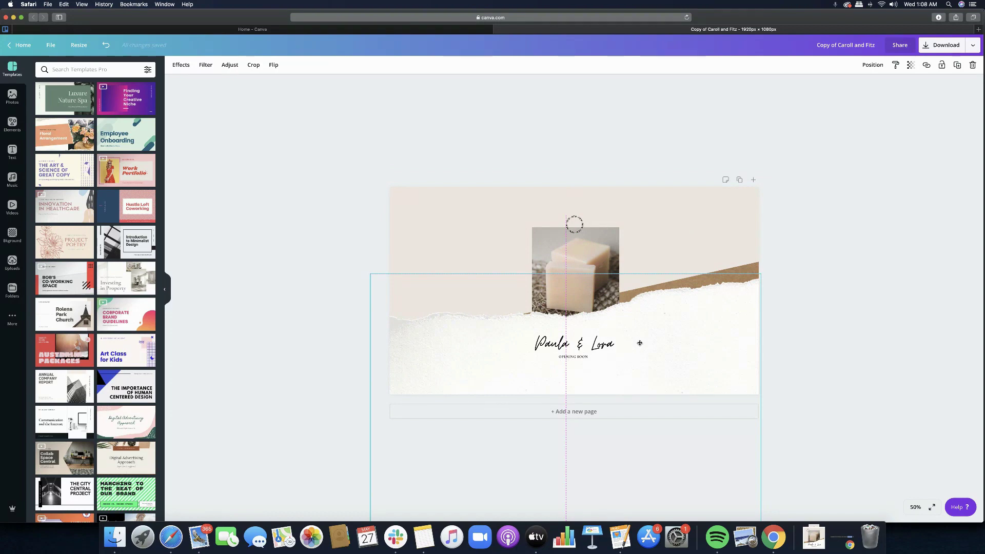
- Enlarge and reposition the brown paper strip, and rotate it to a flatter angle along the white paper's torn edge
left_click_drag(748, 266, 772, 261)
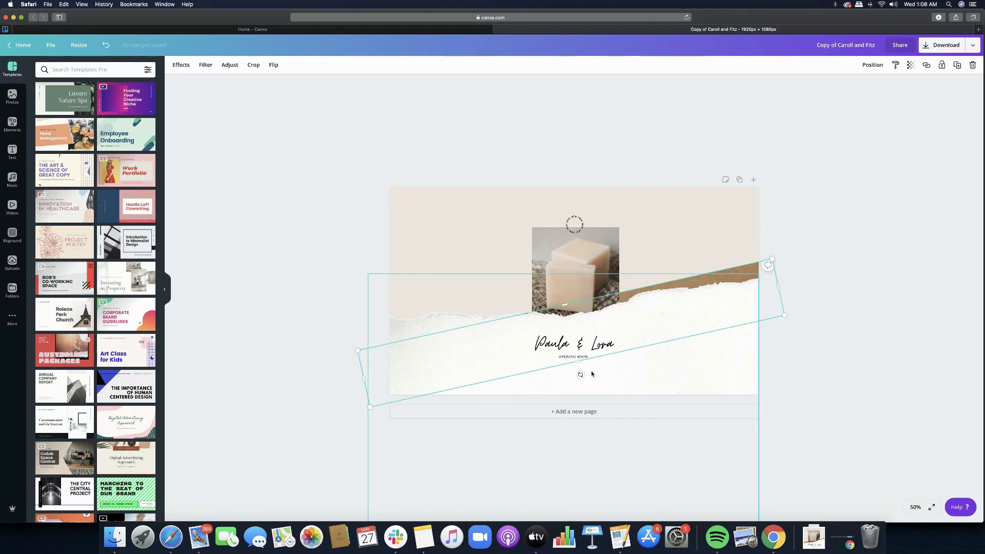
mouse_move(580, 374)
left_mouse_down()
mouse_move(561, 373)
mouse_move(583, 367)
mouse_move(581, 380)
left_mouse_up()
left_click_drag(743, 272, 740, 261)
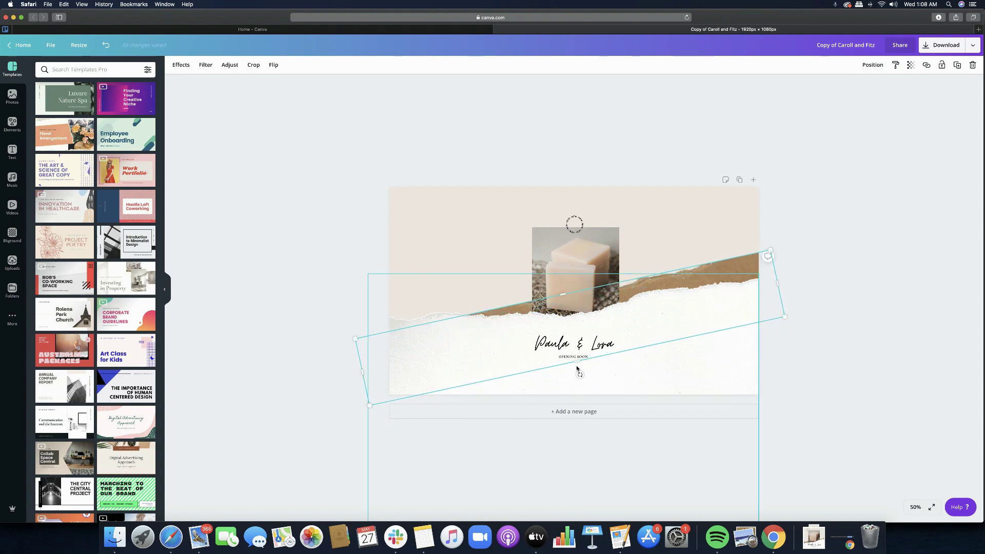
mouse_move(580, 374)
left_mouse_down()
mouse_move(576, 384)
mouse_move(576, 375)
left_mouse_up()
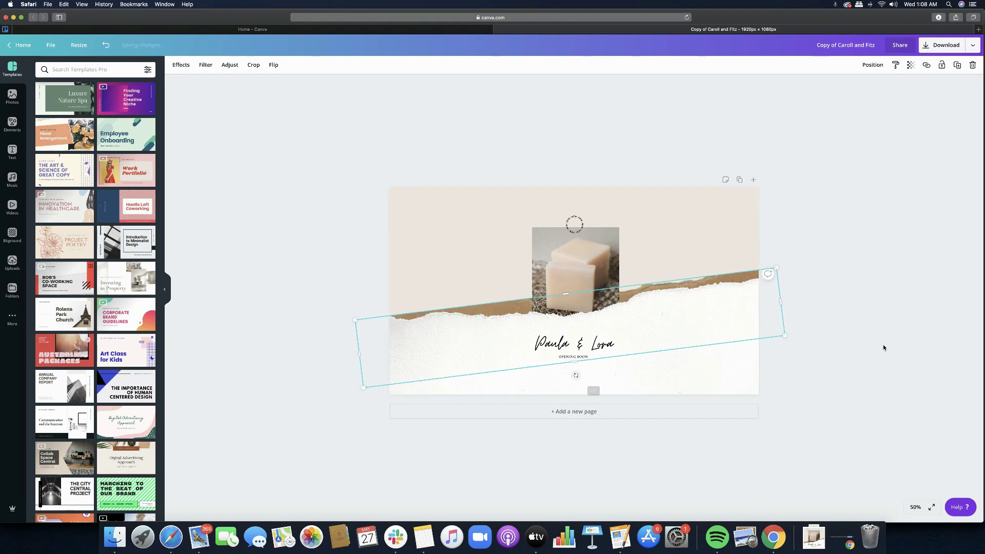
left_click(863, 337)
- Enlarge the headline and "OPENING SOON" together to about 806 x 223 px and centre them horizontally on the page
left_click(580, 354)
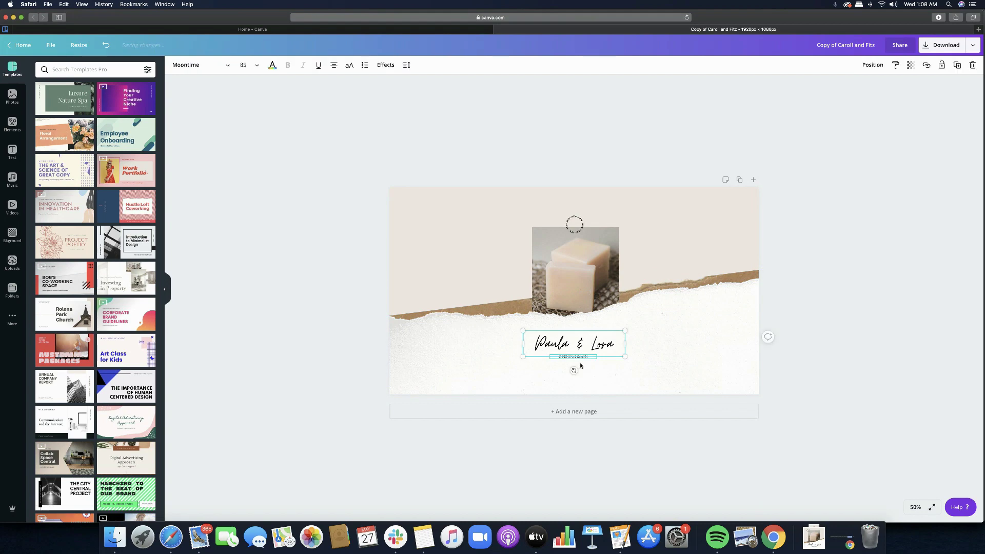
left_click(581, 359, "shift")
left_click_drag(633, 366, 674, 394)
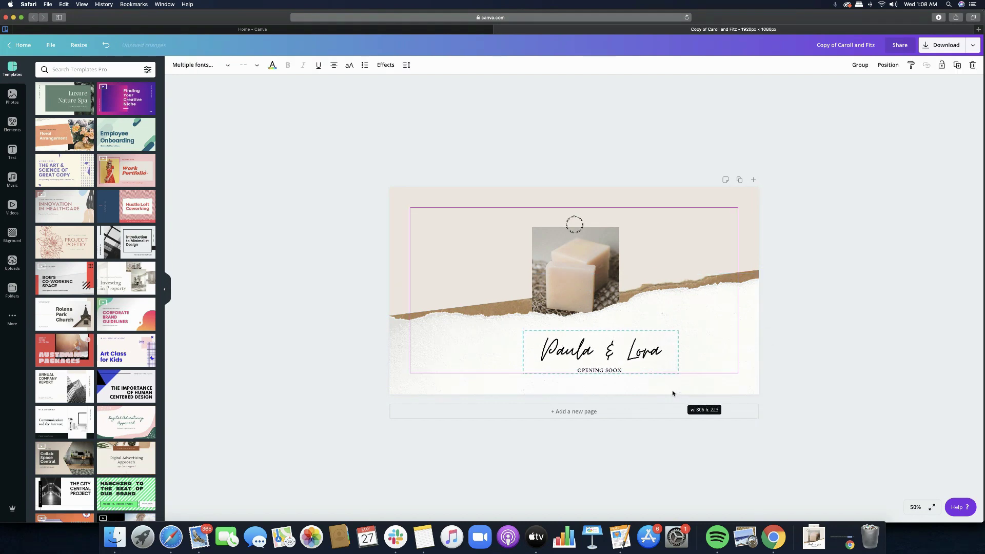
left_click_drag(626, 354, 601, 357)
- Enlarge and centre the soap photo behind the torn paper, and place the enlarged NEW badge over the photo's upper-left corner
left_click(601, 251)
left_click_drag(620, 313, 685, 367)
mouse_move(623, 278)
left_mouse_down()
mouse_move(586, 259)
mouse_move(639, 276)
left_mouse_up()
left_click_drag(605, 232, 510, 226)
left_click(575, 228)
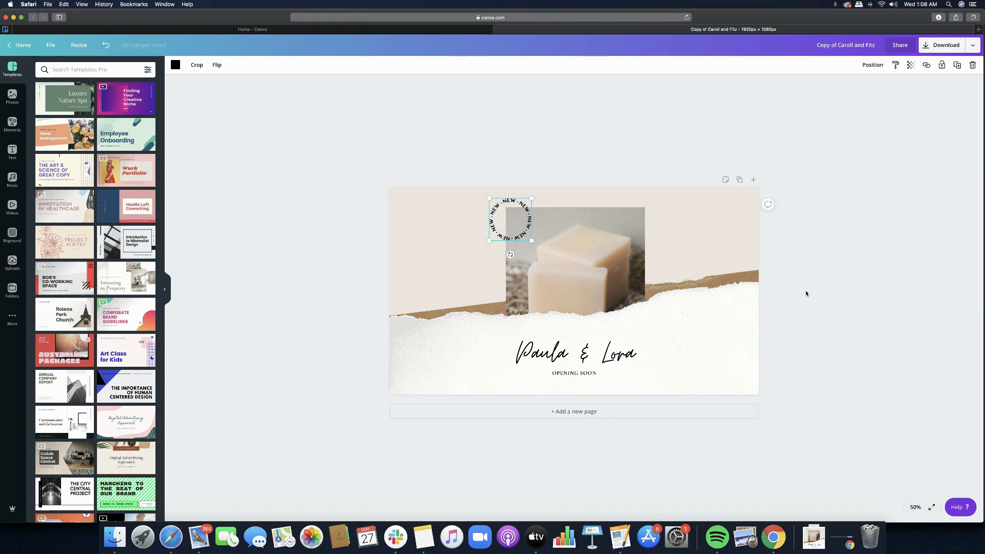